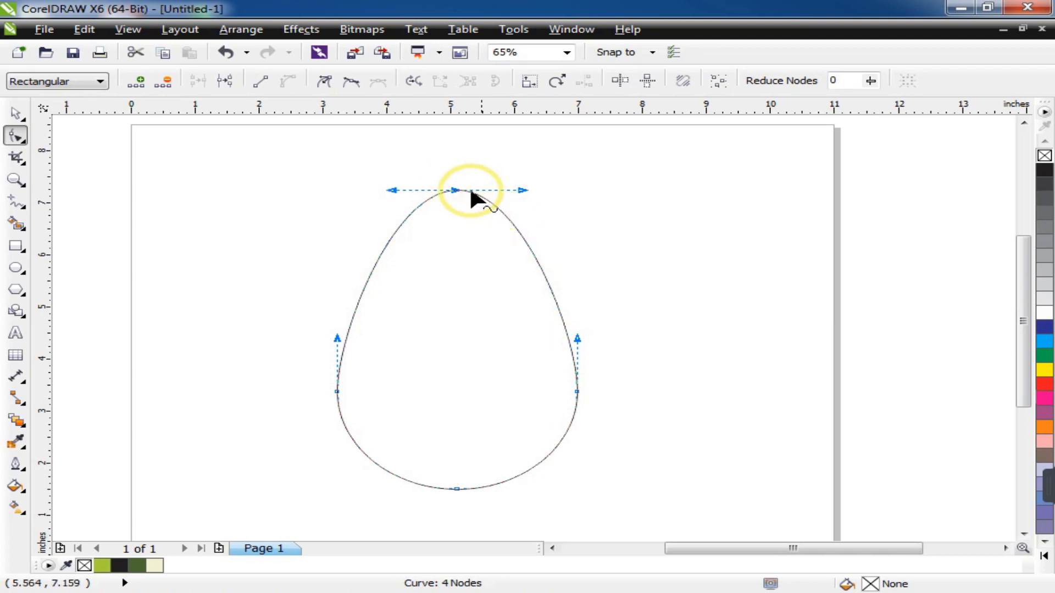
Reshape the egg curve's rounded top node into a sharp point so that the outline forms a teardrop
left_click_drag(606, 194, 468, 203)
scroll(468, 247, "down", 1)
key("space")
left_click(358, 229)
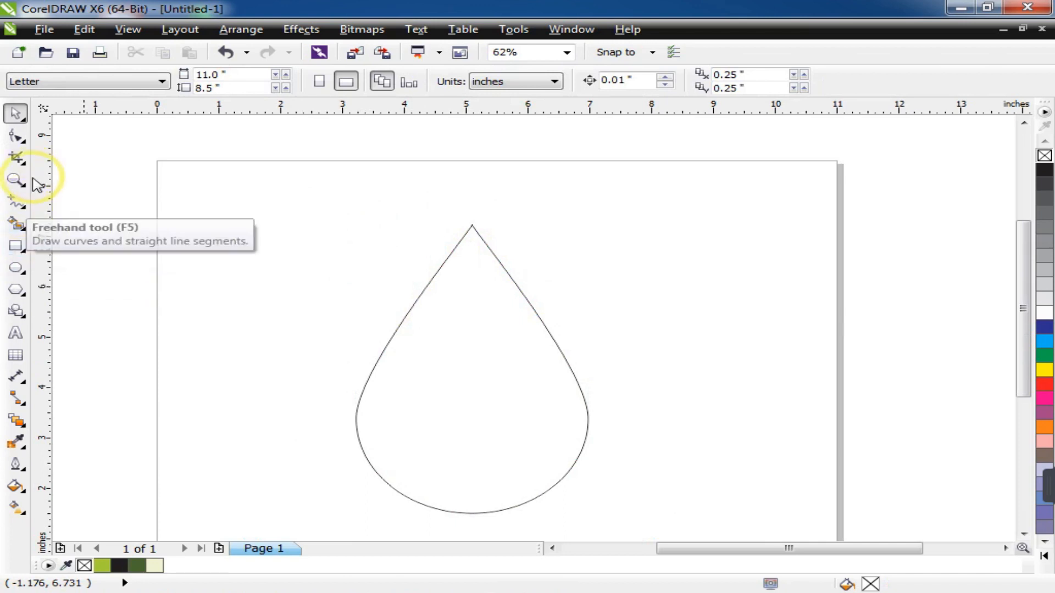
Draw a freehand line from the teardrop's bottom to its right edge, about 1.6 inches wide, adding a short end segment up the edge
left_click(20, 204)
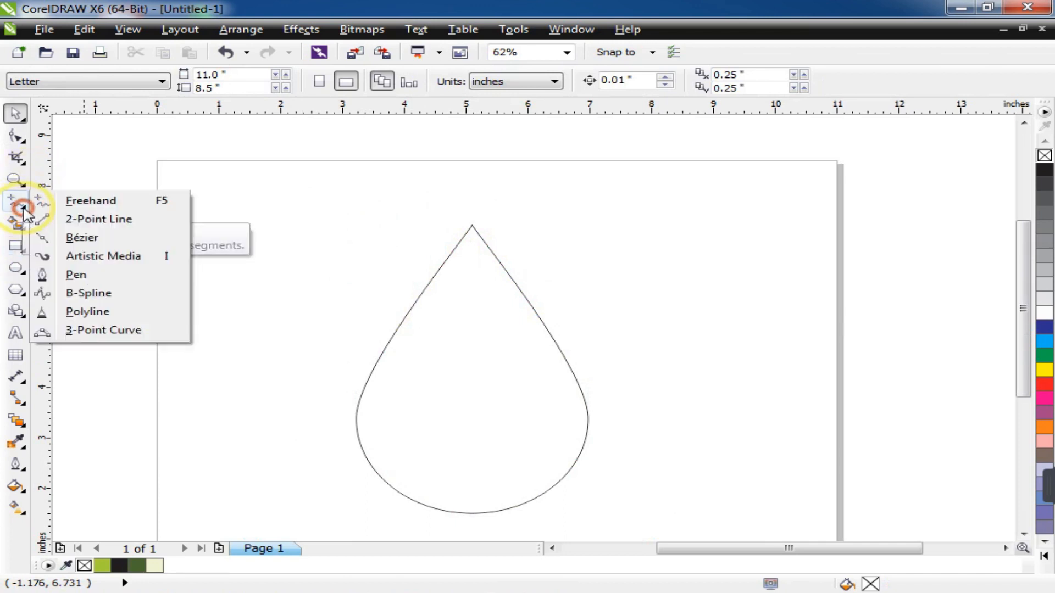
left_click(91, 201)
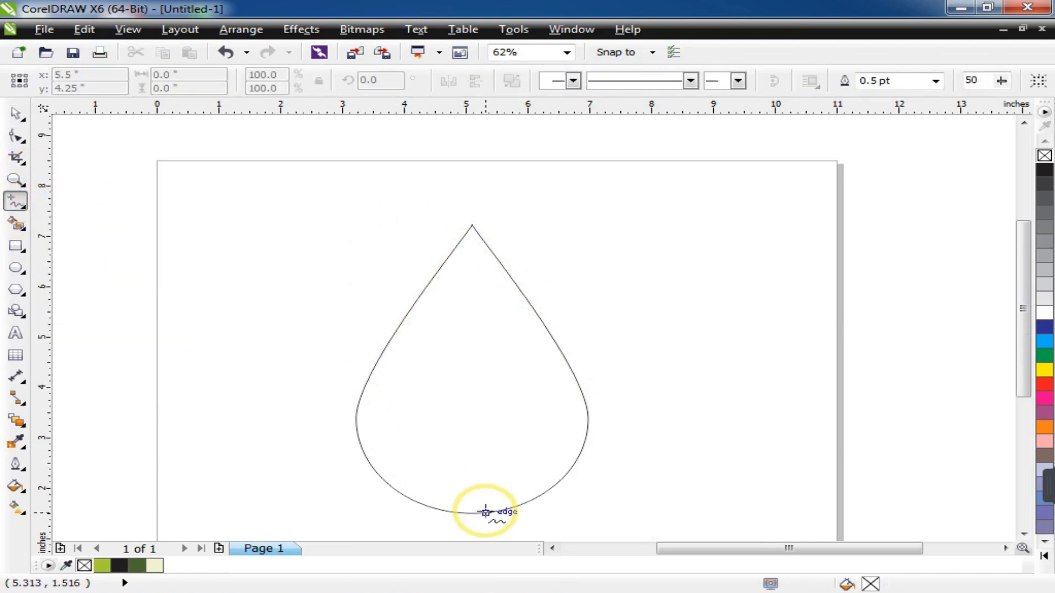
left_click_drag(486, 512, 585, 412)
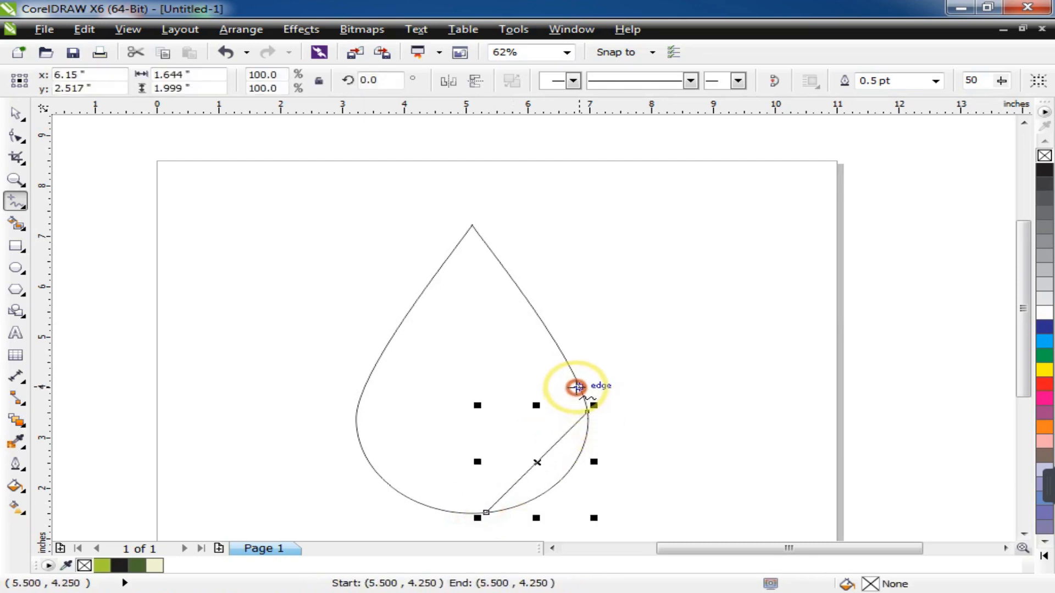
mouse_move(587, 412)
left_mouse_down()
mouse_move(582, 382)
mouse_move(580, 396)
left_mouse_up()
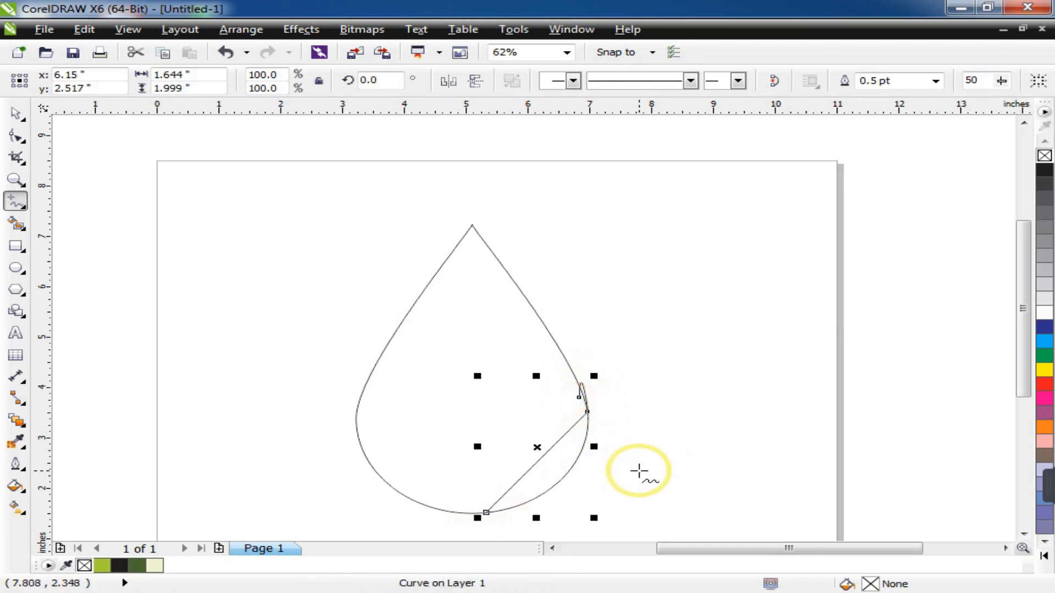
key("ctrl+z")
scroll(597, 411, "up", 2)
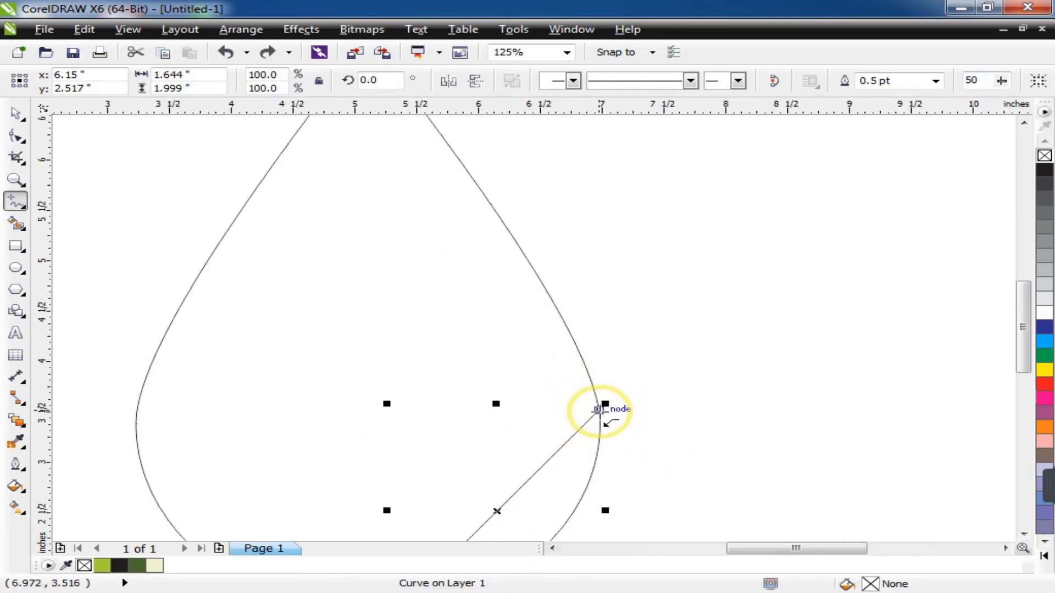
left_click_drag(599, 411, 584, 362)
scroll(590, 385, "down", 2)
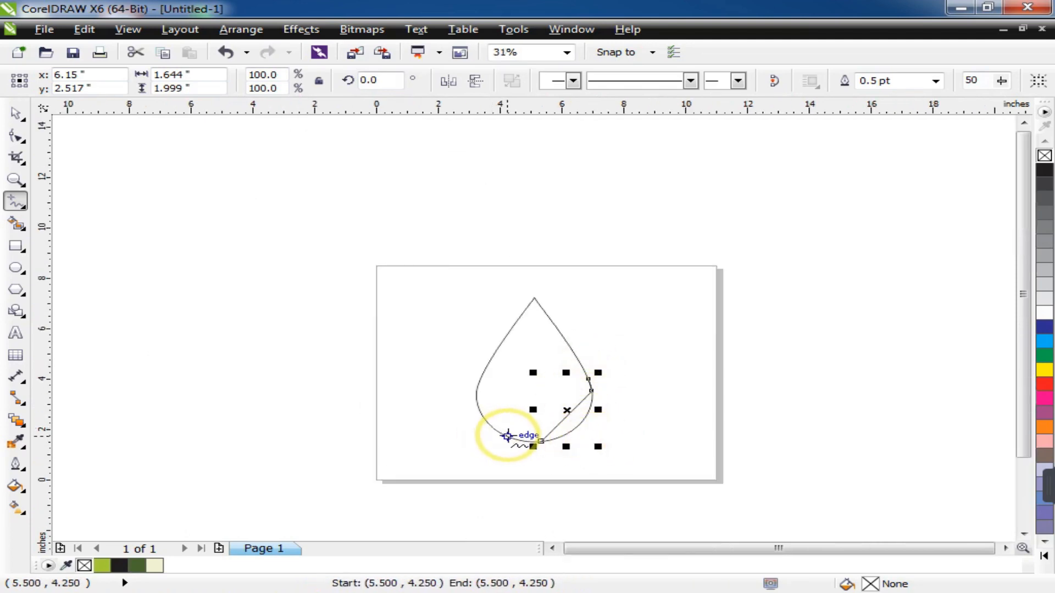
Draw two more freehand lines across the teardrop, about 1.7 and 1.8 inches wide, each ending with a short segment up the right edge
scroll(517, 440, "up", 1)
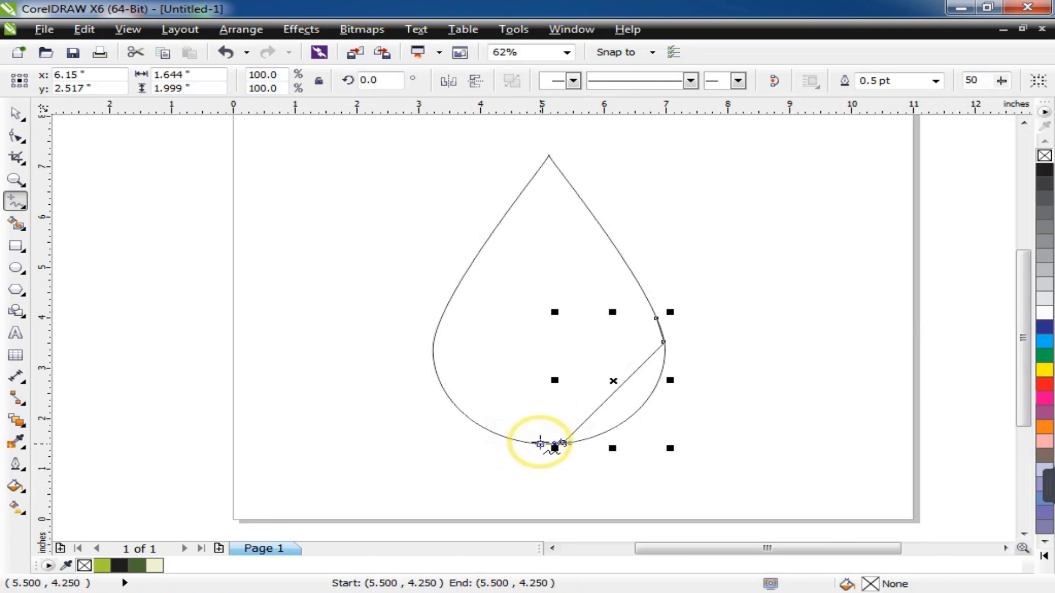
left_click_drag(540, 443, 644, 293)
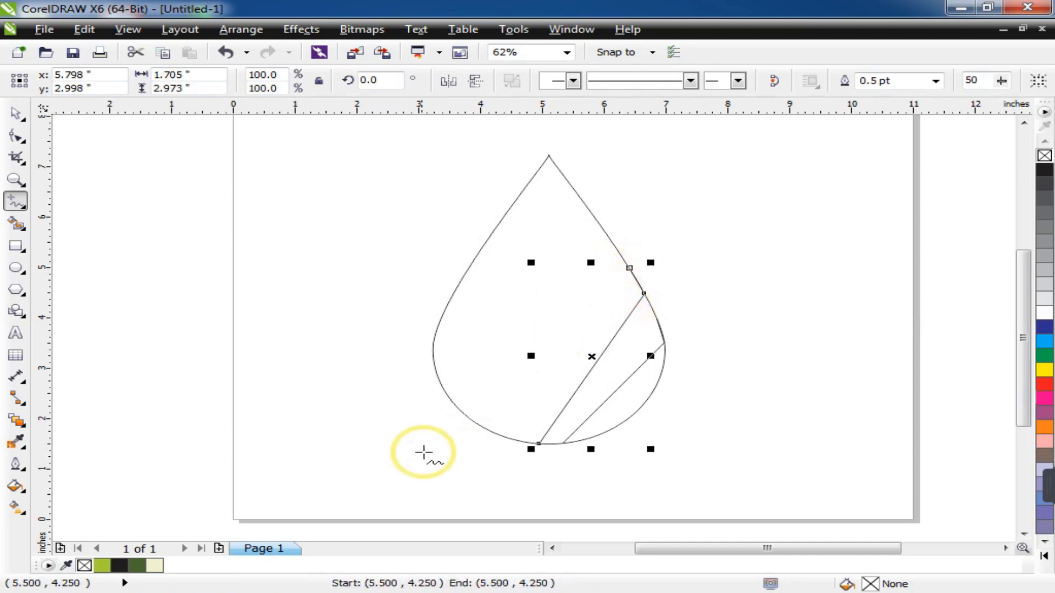
left_click_drag(508, 436, 614, 245)
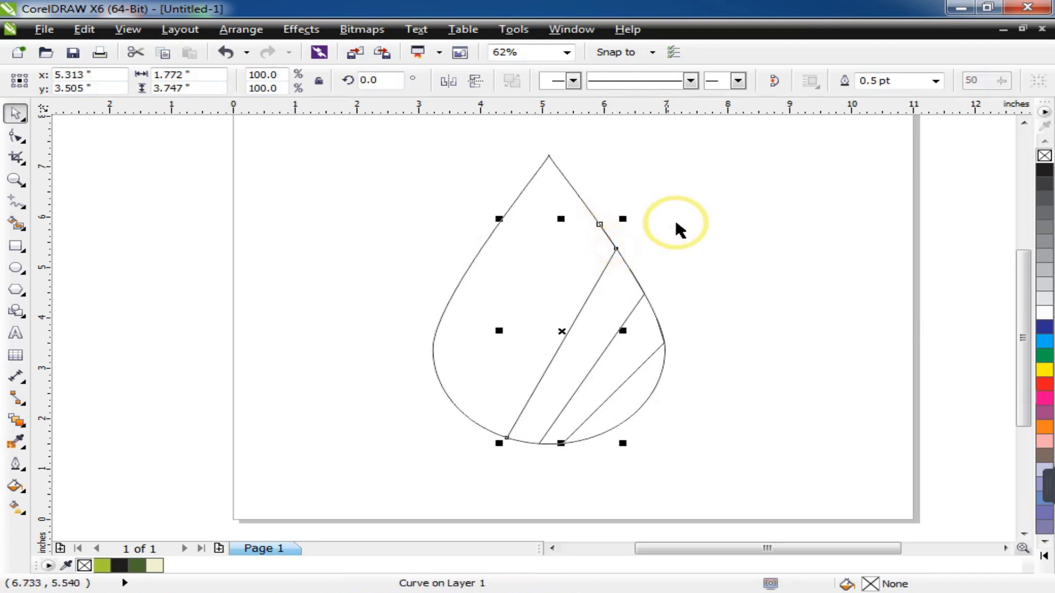
key("space")
left_click(703, 193)
Convert the short end segment of the uppermost dividing line to a curve and bulge it outward beyond the teardrop's right edge
left_click(580, 309)
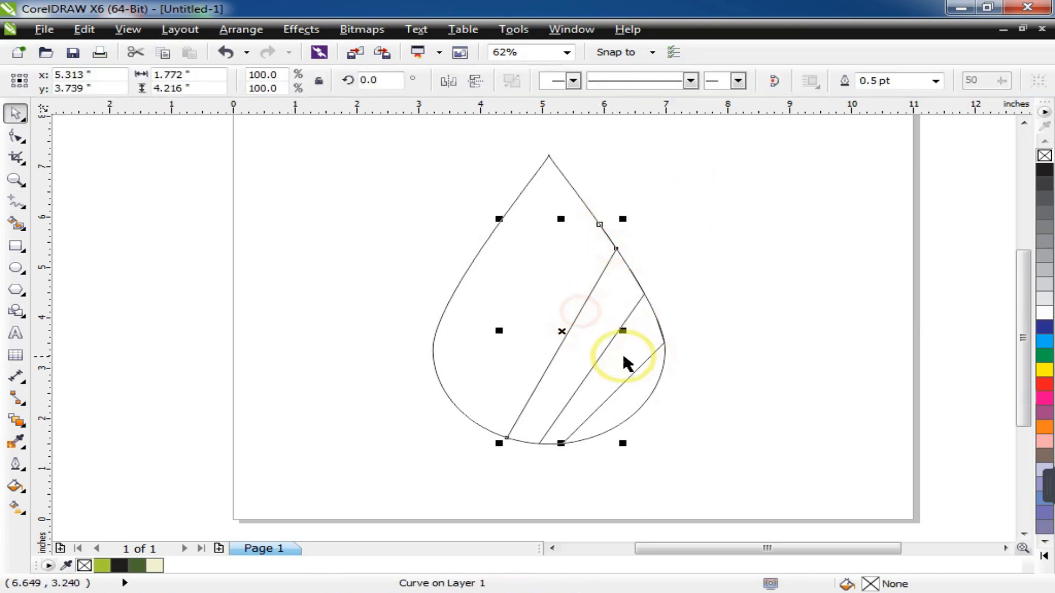
left_click(18, 138)
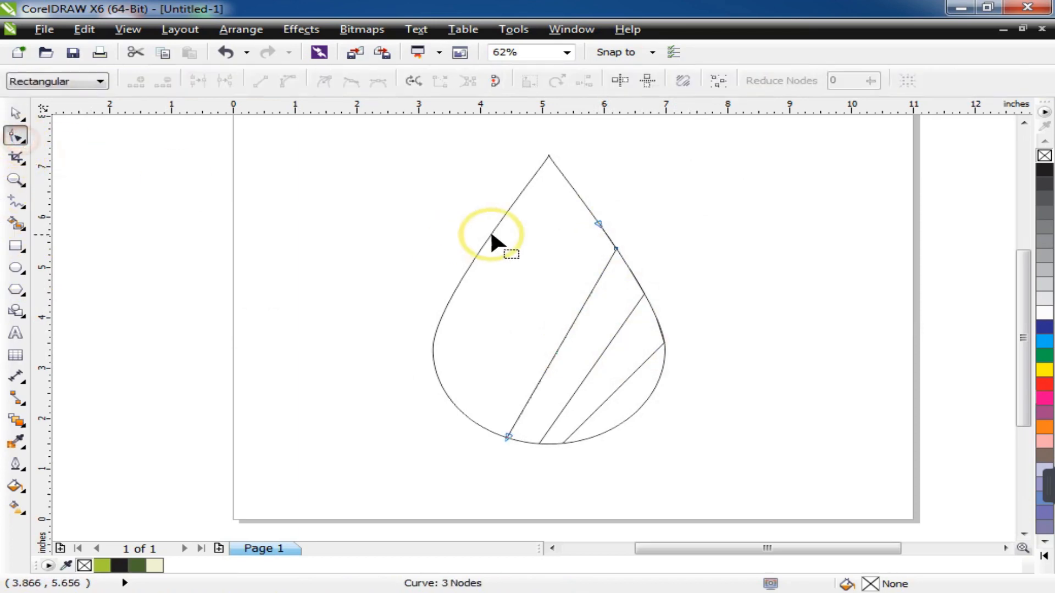
left_click(605, 233)
left_click(285, 80)
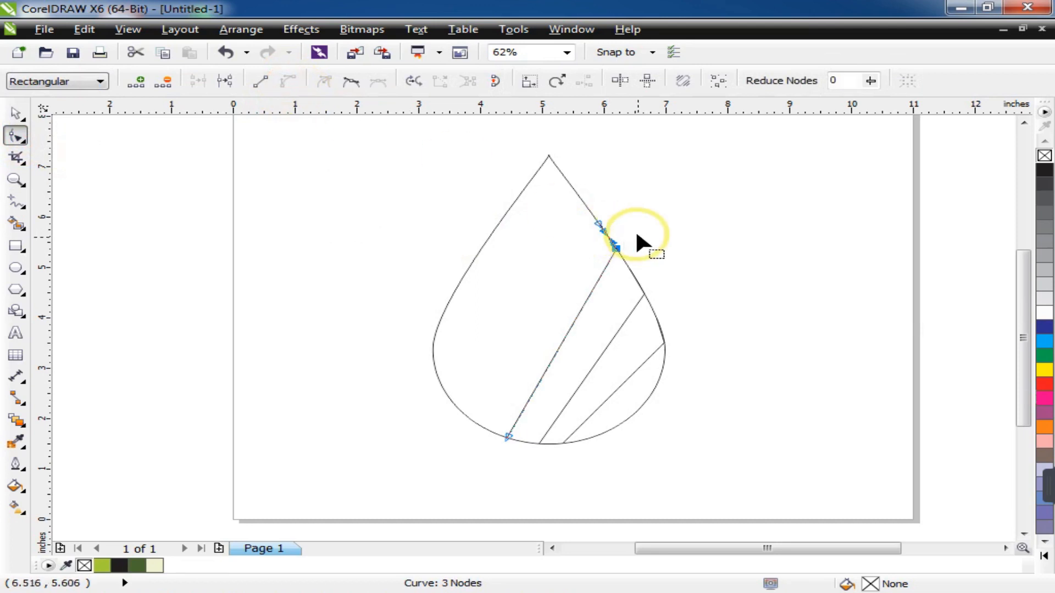
left_click_drag(601, 226, 653, 228)
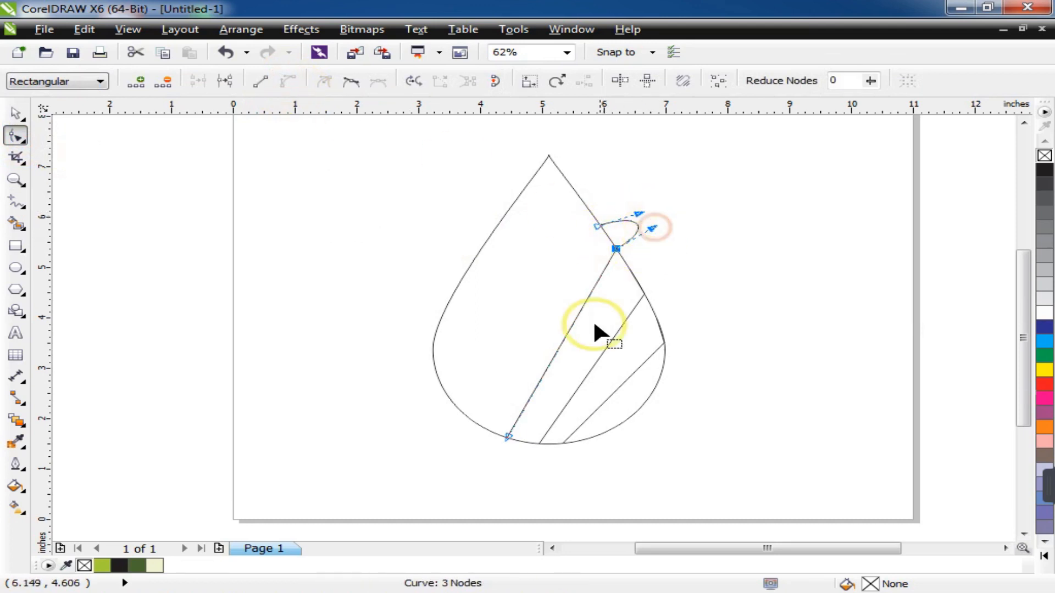
Convert the uppermost line's long segment to a curve, bend it leftward, and delete the node joining it to the outer loop
left_click(560, 353)
left_click(285, 80)
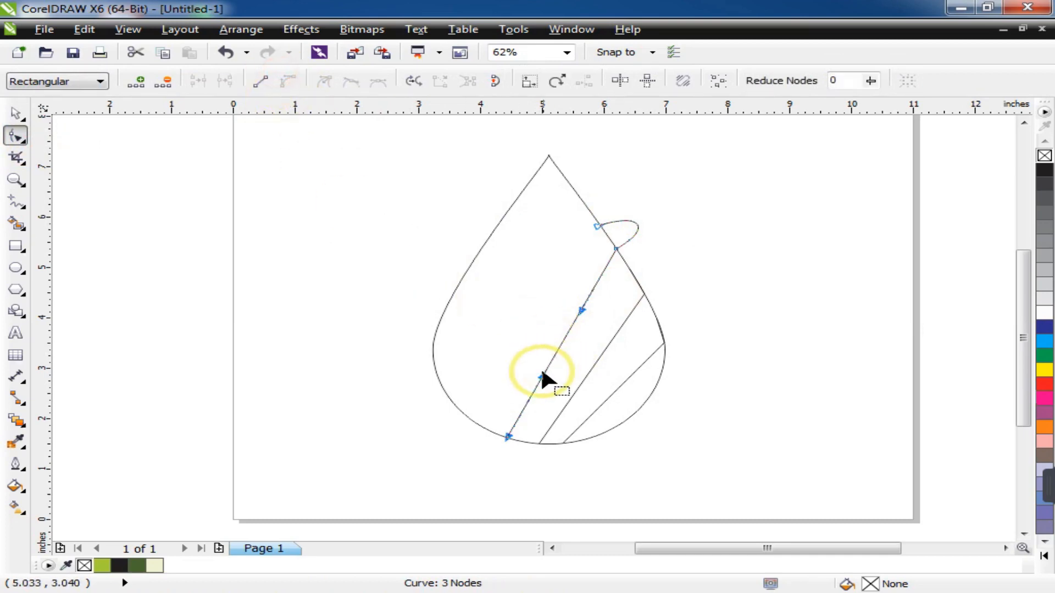
left_click_drag(541, 377, 473, 328)
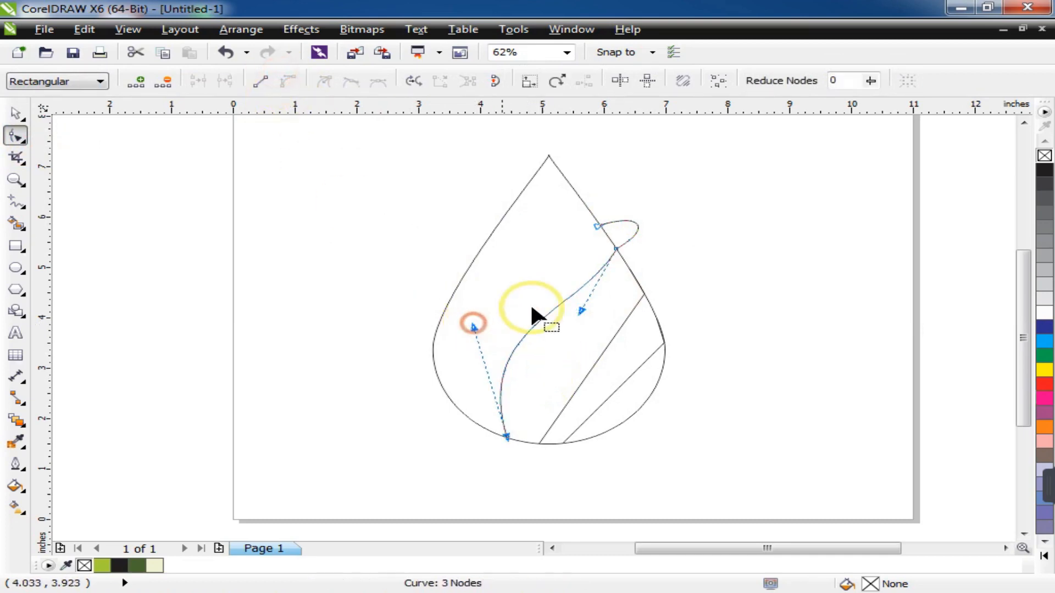
double_click(615, 248)
left_click(530, 341)
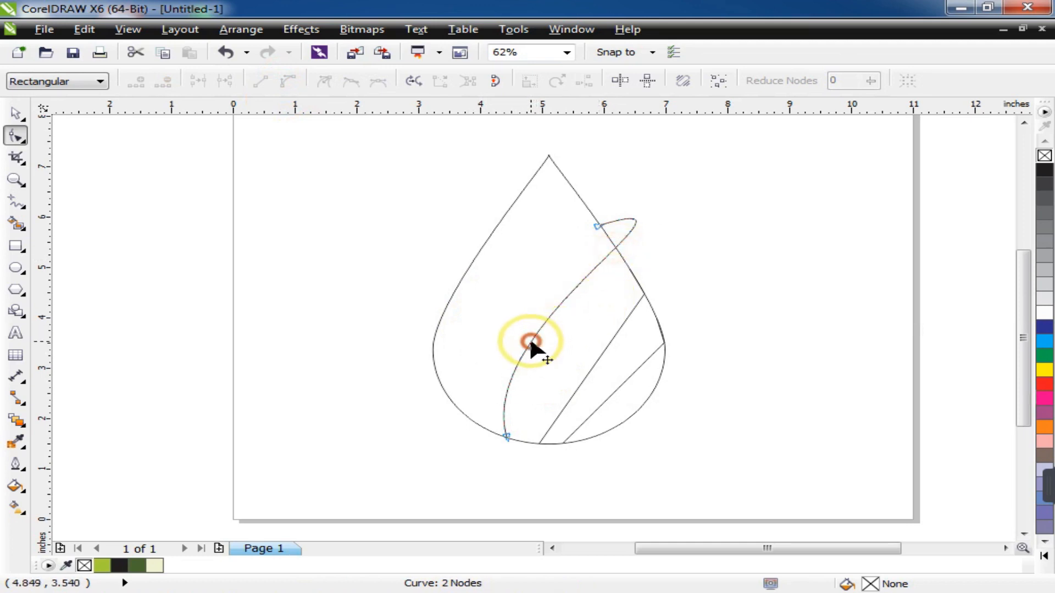
Lengthen both end handles of the uppermost curve to smooth its sweep and widen the loop outside the teardrop
left_click(505, 435)
left_click_drag(471, 323, 452, 326)
left_click_drag(725, 188, 756, 192)
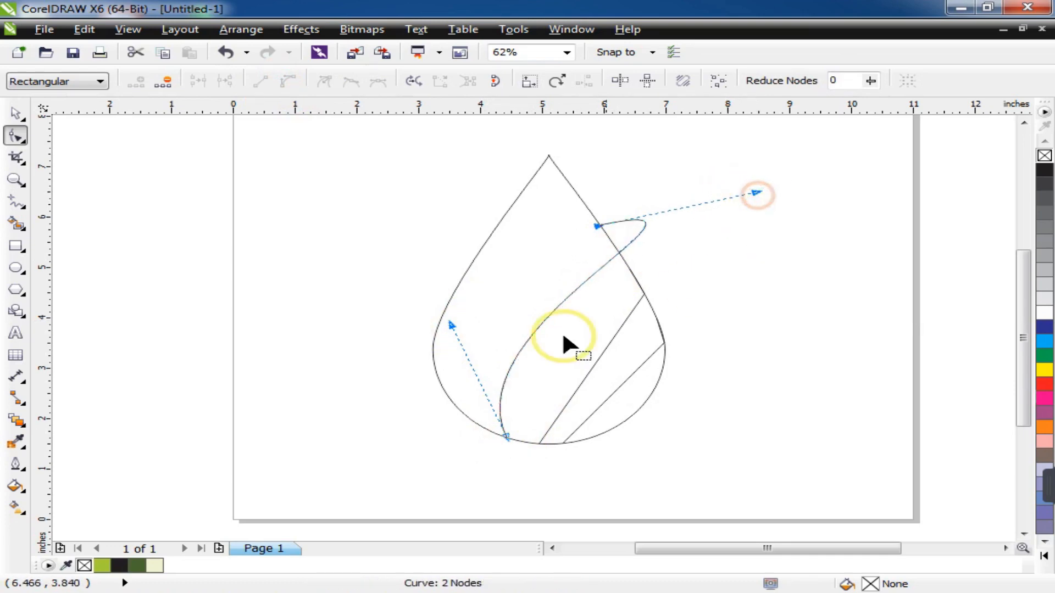
left_click_drag(452, 326, 415, 351)
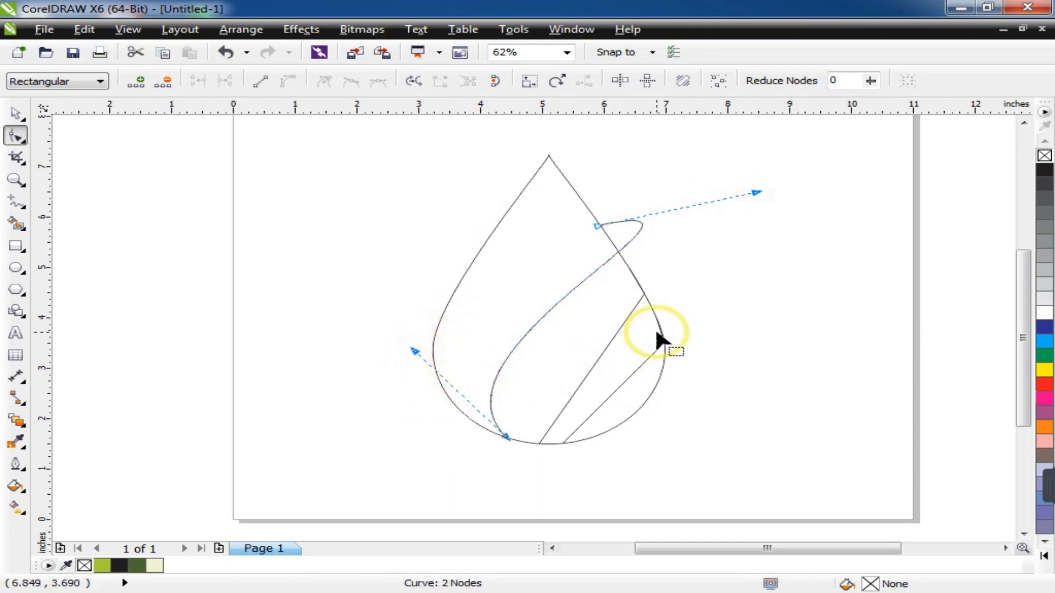
Convert the middle dividing line's short end segment to a curve and pull it outward past the teardrop's right edge
left_click(644, 293)
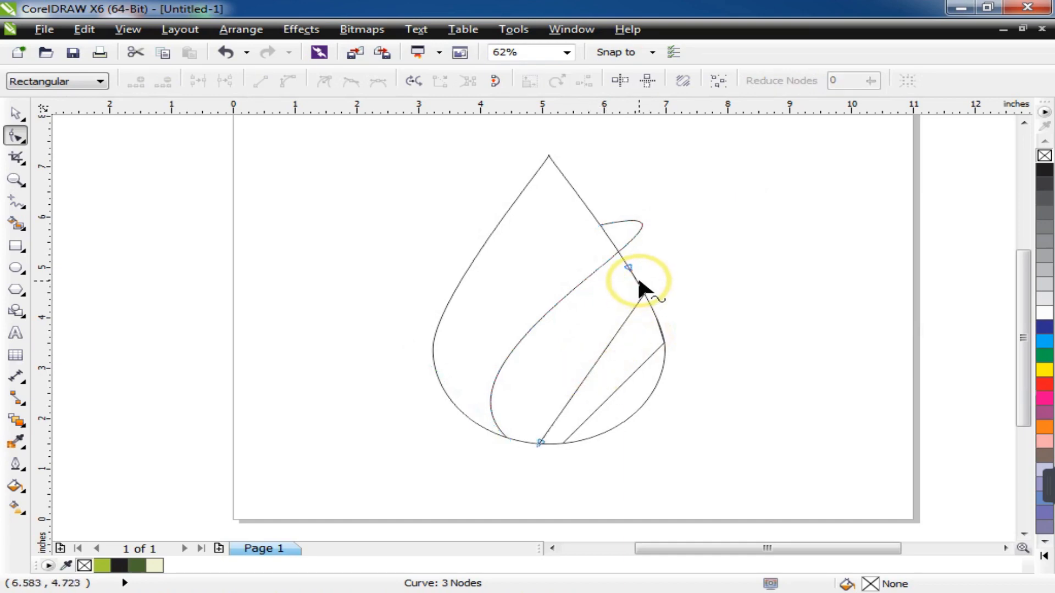
left_click(634, 280)
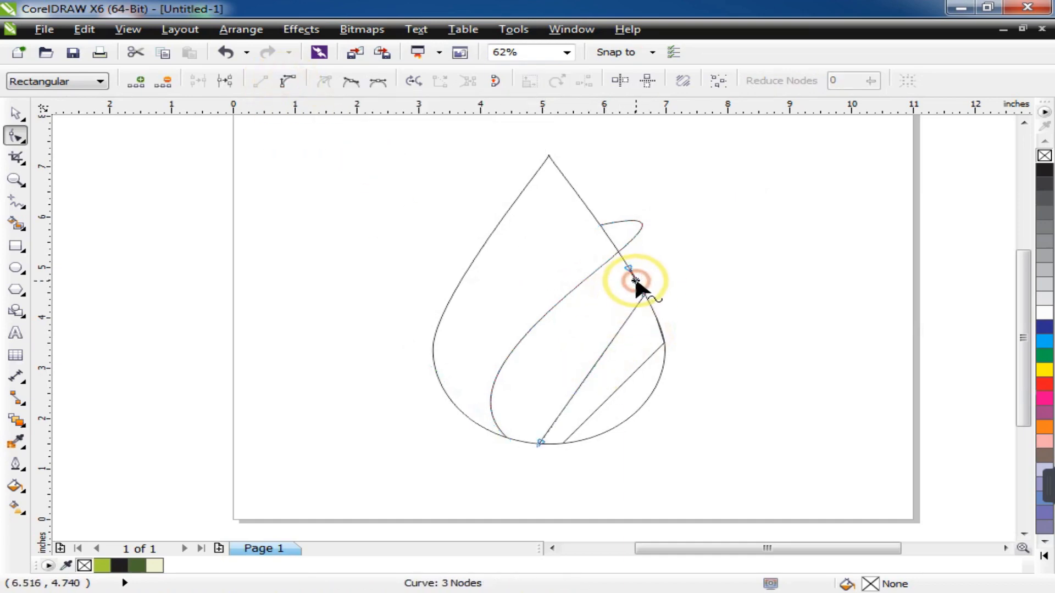
left_click(288, 80)
left_click_drag(633, 275, 675, 279)
Curve the middle line's long segment leftward, delete its intermediate node, and extend the upper end handle to match the first curve
left_click(584, 370)
left_click(287, 81)
left_click_drag(573, 393, 476, 371)
left_click(644, 296)
left_click(537, 441)
left_click_drag(762, 231, 797, 226)
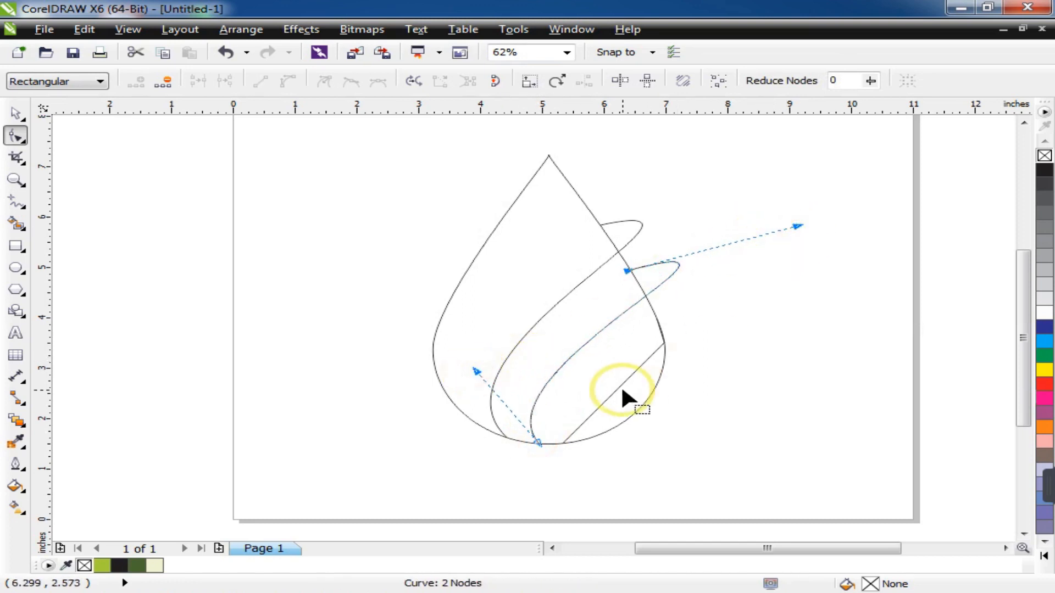
Convert the lowest dividing line's short end segment to a curve and pull it outward past the teardrop's right edge
left_click(610, 389)
left_click(661, 328)
left_click(283, 82)
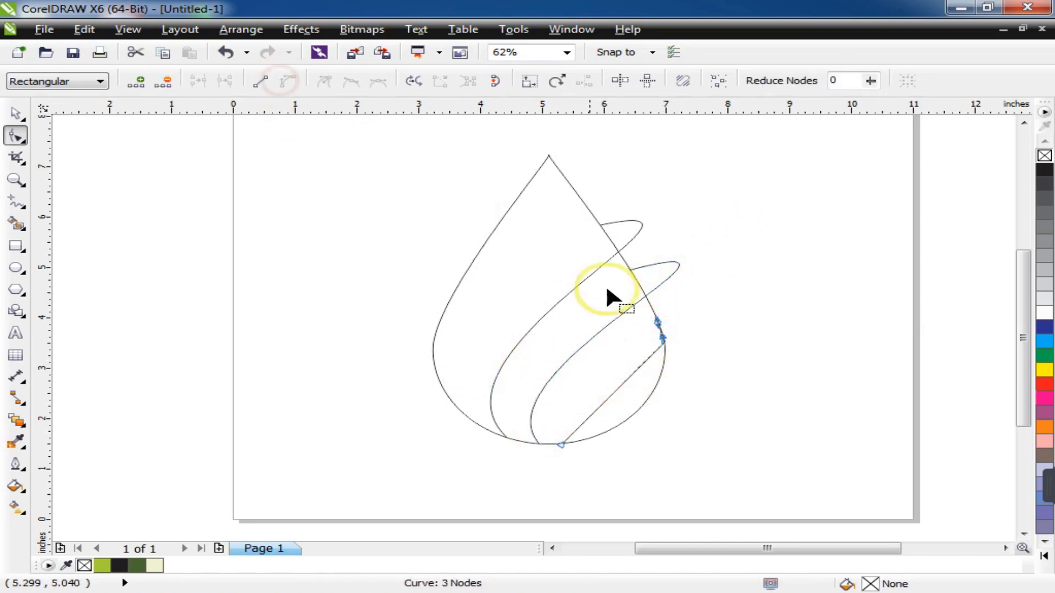
scroll(658, 332, "up", 1)
scroll(658, 337, "up", 3)
left_click_drag(661, 311, 770, 265)
Convert the lowest line's long segment to a curve, bend it leftward, and delete its intermediate node
scroll(598, 427, "down", 2)
left_click(283, 81)
left_click_drag(577, 442, 440, 401)
double_click(711, 308)
scroll(522, 374, "down", 2)
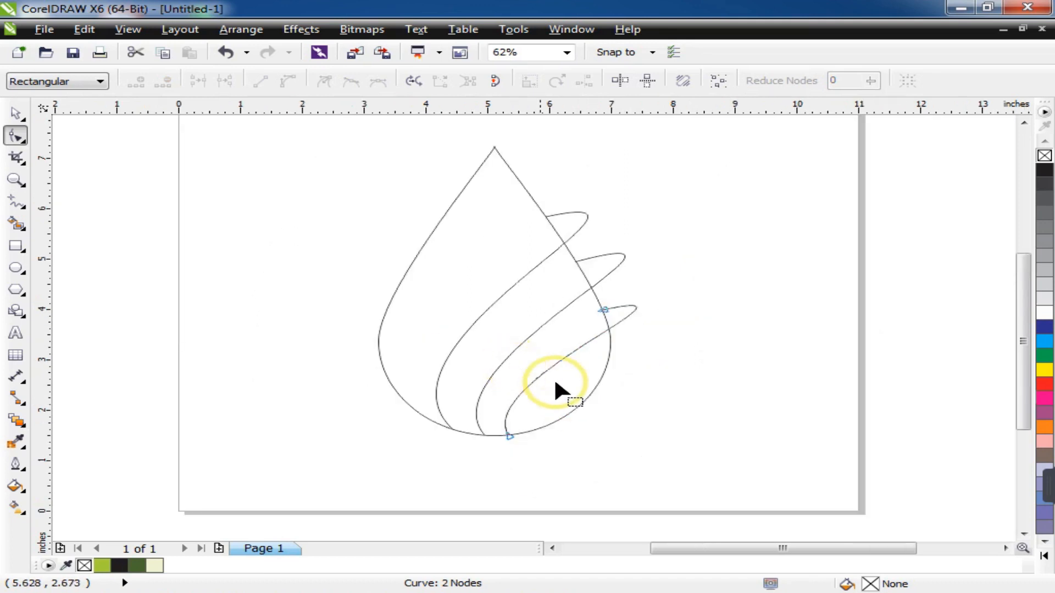
Extend both end handles of the lowest curve so that its sweep and outer loop follow the two curves above
left_click(558, 353)
left_click_drag(473, 377, 456, 390)
left_click_drag(723, 284, 781, 280)
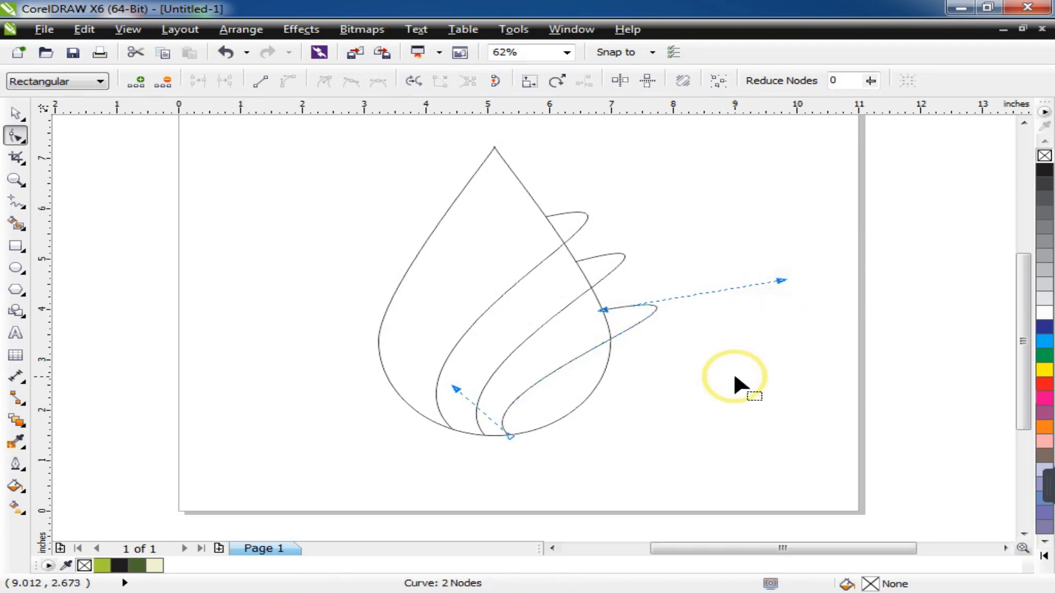
left_click(686, 372)
Use Smart Fill to create green filled shapes from the teardrop's four bands and the three loops outside its right edge
scroll(695, 266, "down", 1)
left_click(16, 179)
left_click_drag(502, 192, 787, 398)
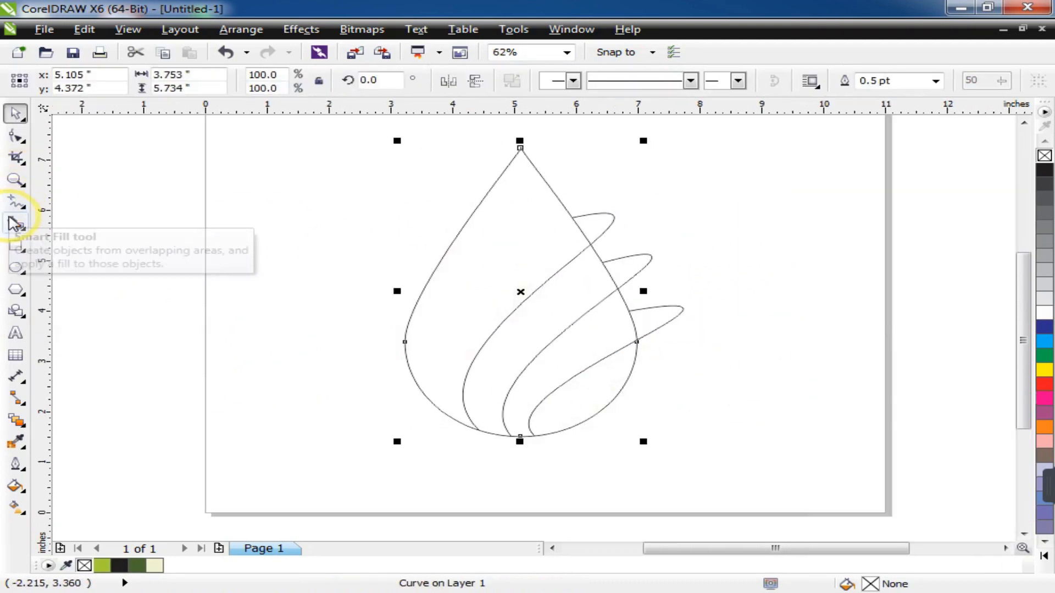
left_click(16, 223)
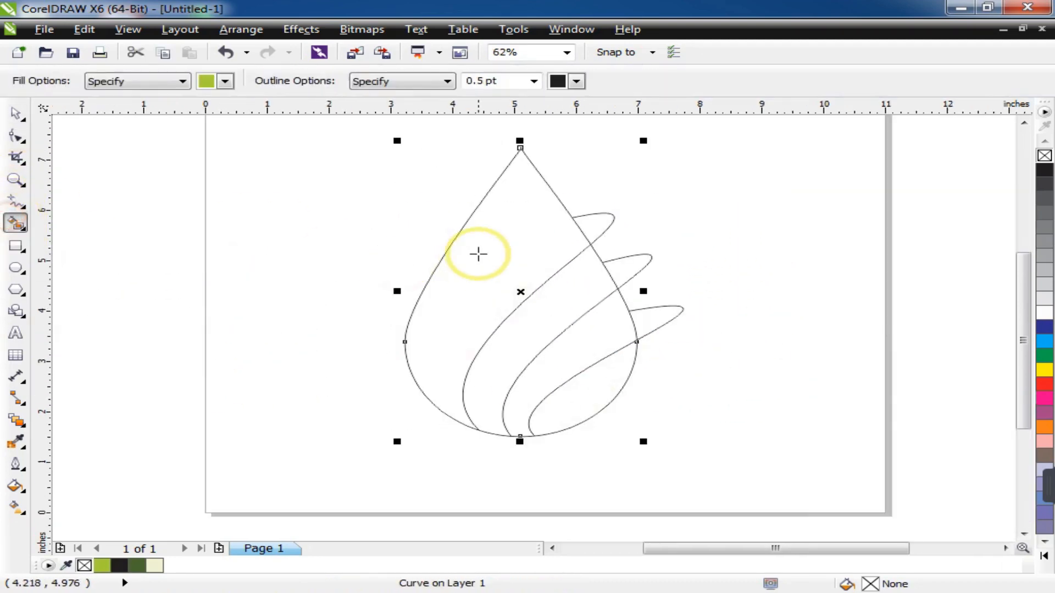
left_click(478, 254)
left_click(525, 323)
left_click(577, 358)
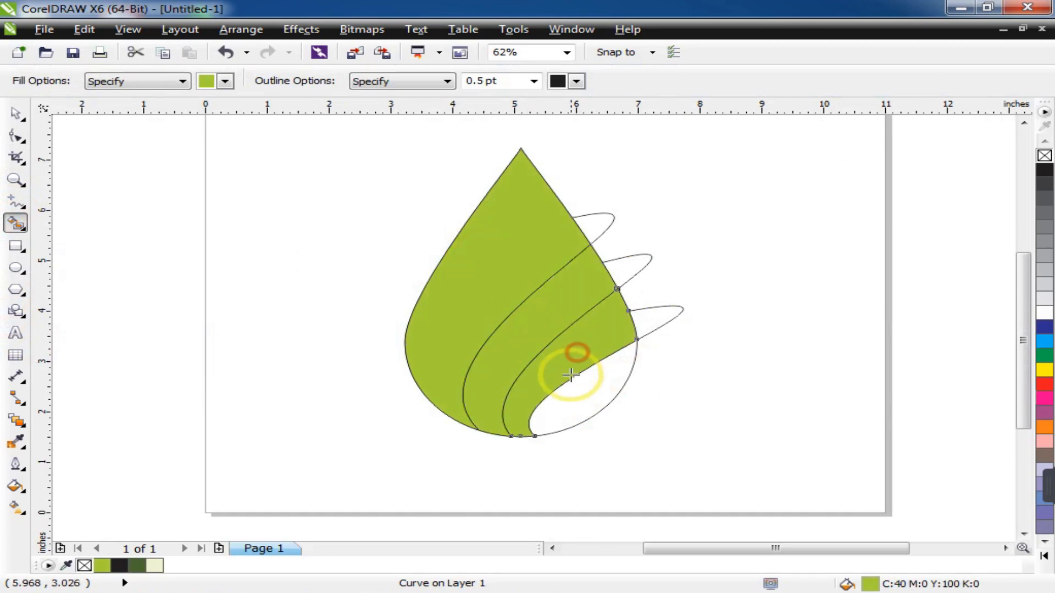
left_click(575, 390)
left_click(662, 319)
left_click(632, 266)
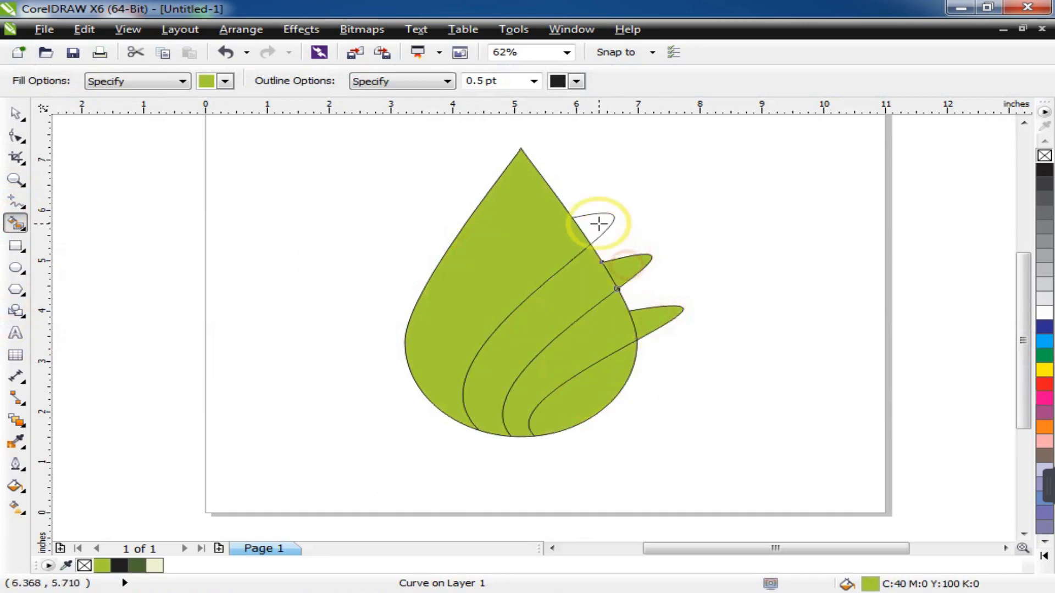
Move the seven green pieces away from the teardrop's line drawing, one by one
key("space")
left_click(516, 180)
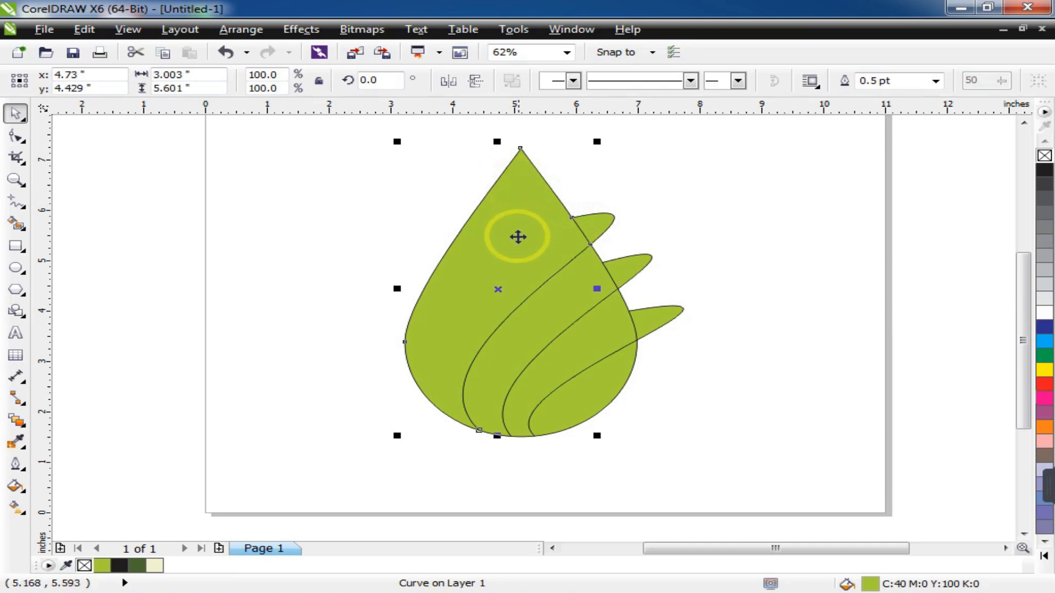
left_click_drag(516, 236, 372, 238)
left_click_drag(552, 314, 743, 394)
left_click_drag(601, 346, 518, 468)
left_click_drag(596, 405, 623, 470)
left_click_drag(657, 324, 709, 283)
left_click_drag(637, 268, 679, 227)
left_click_drag(590, 218, 612, 201)
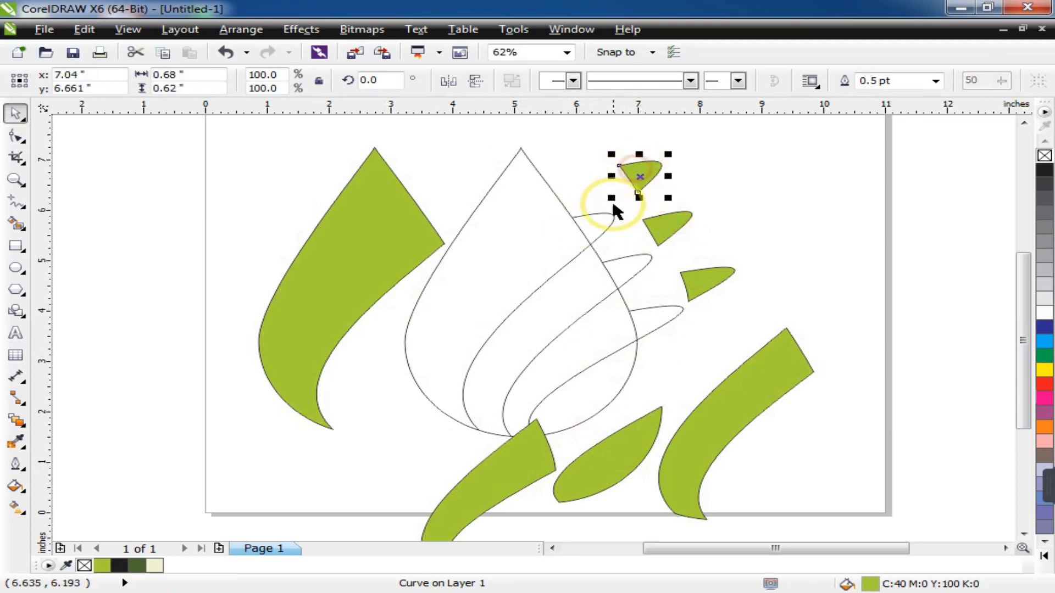
Undo the moves of all seven green pieces
key("ctrl+z")
key("ctrl+z")
key("ctrl+z")
key("ctrl+z")
key("ctrl+z")
key("ctrl+z")
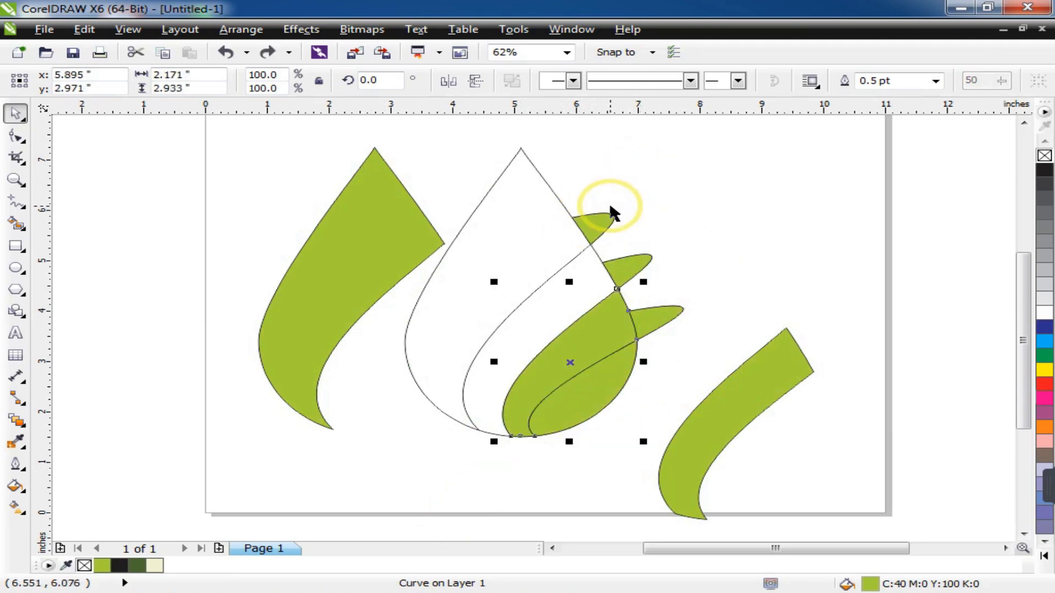
key("ctrl+z")
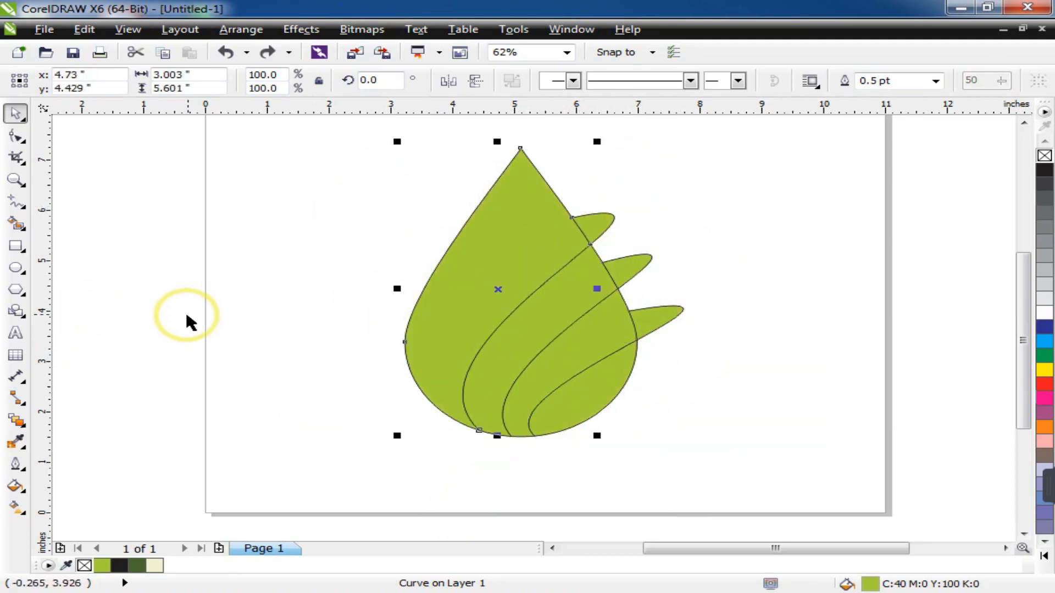
Apply a linear fountain fill to the large left band from the tip down to the teardrop's bottom, with green as the end colour
left_click(16, 507)
left_click_drag(520, 147, 523, 435)
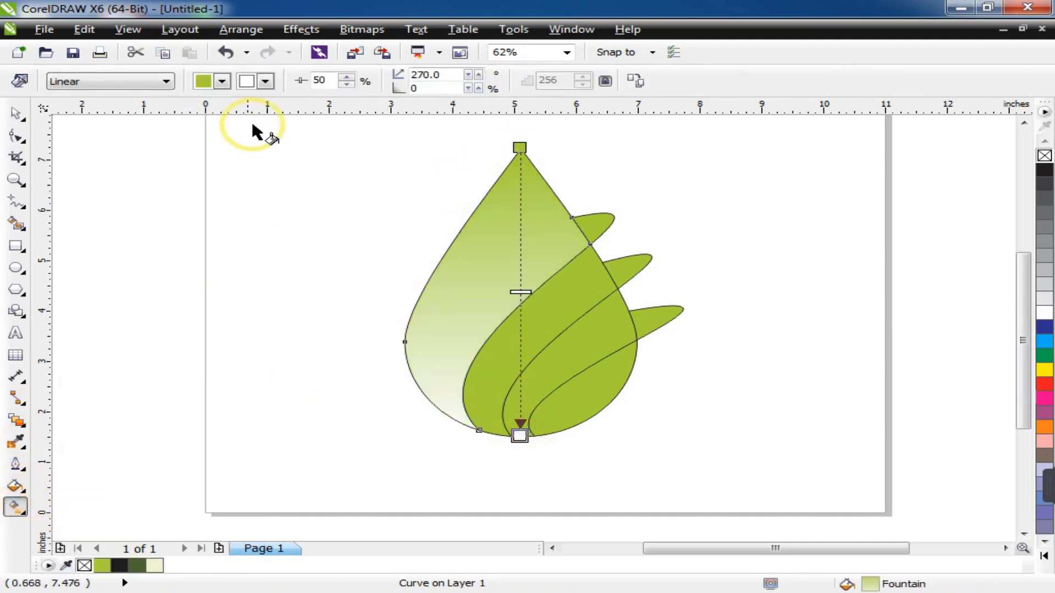
left_click(266, 81)
left_click(256, 187)
Set the end colour of the large left band's fountain fill to a custom dark green
left_click(266, 81)
left_click(288, 208)
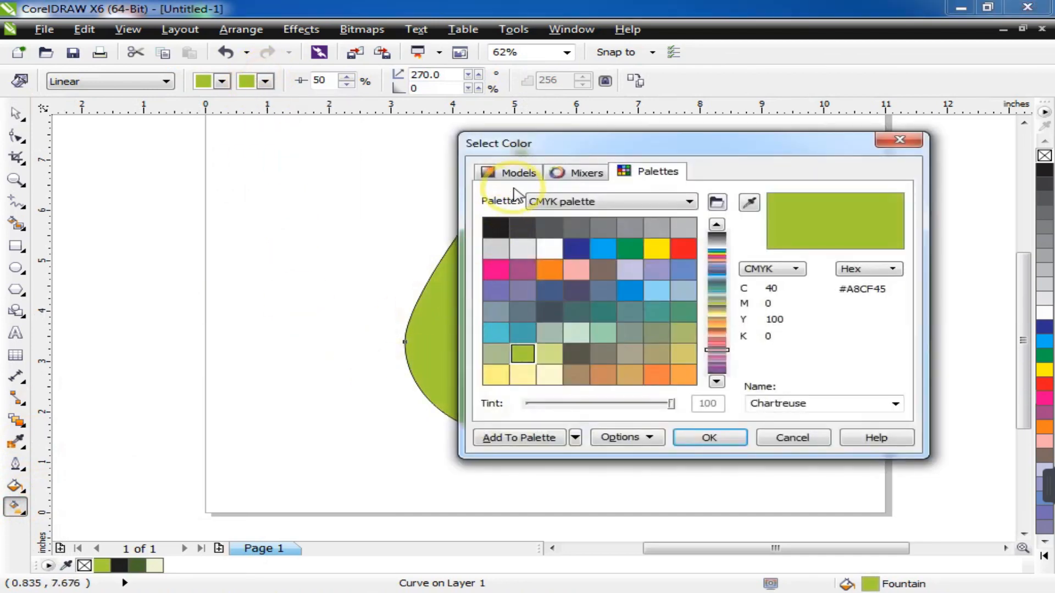
left_click(517, 171)
left_click_drag(628, 259, 687, 327)
left_click(709, 438)
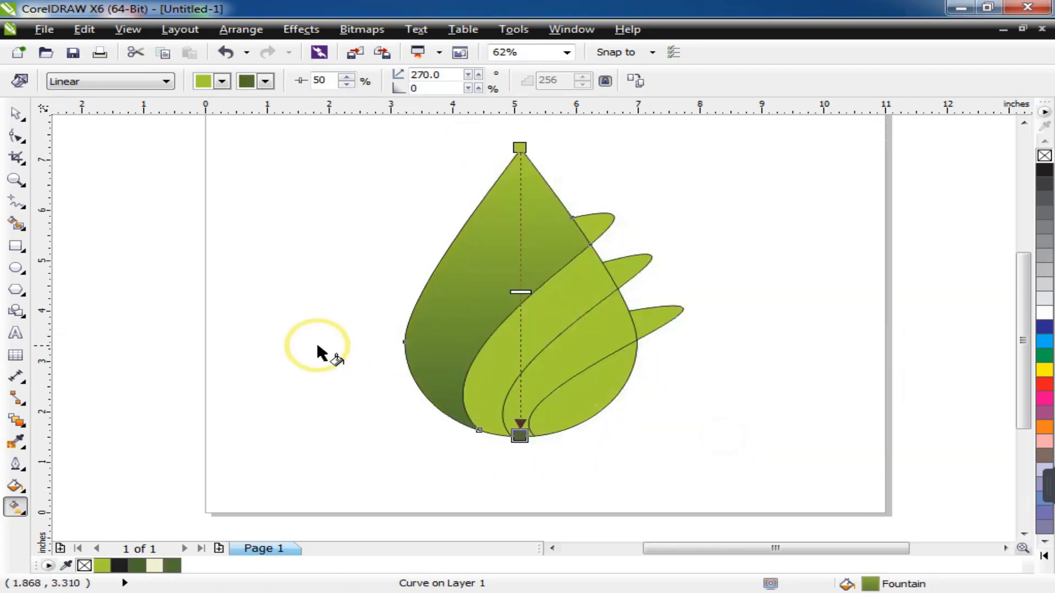
left_click(319, 350)
key("space")
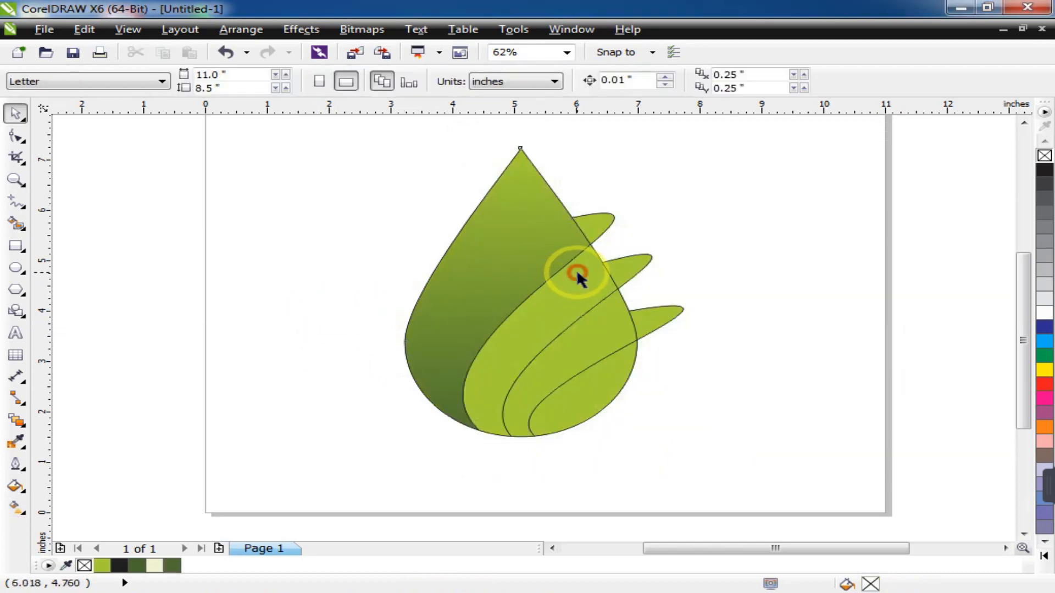
Apply a green-to-white linear fountain fill to the second band, from its bottom end to beyond its upper end
left_click(576, 276)
left_click(16, 506)
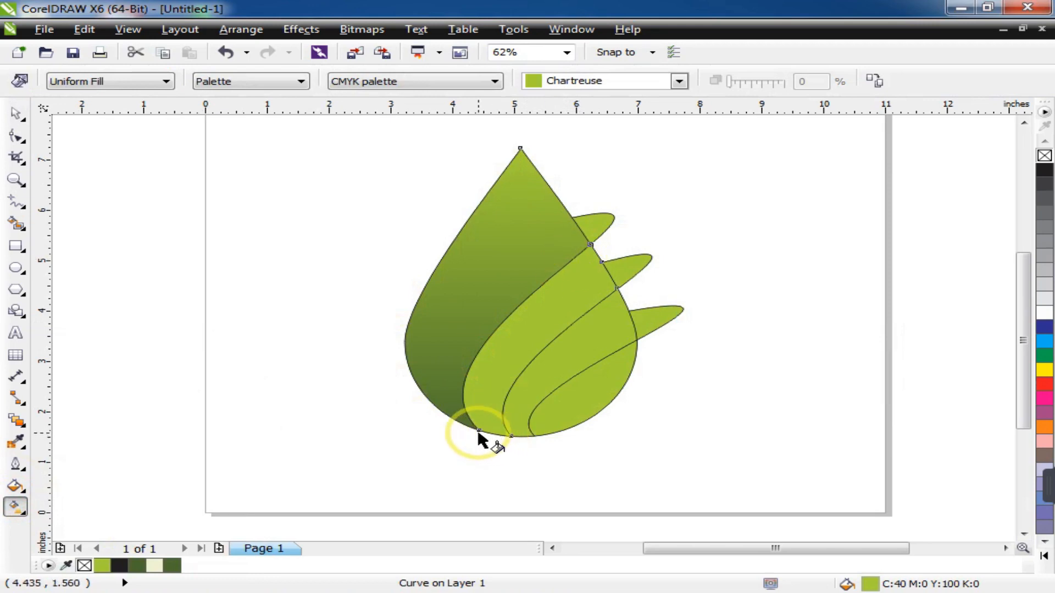
left_click_drag(478, 430, 590, 244)
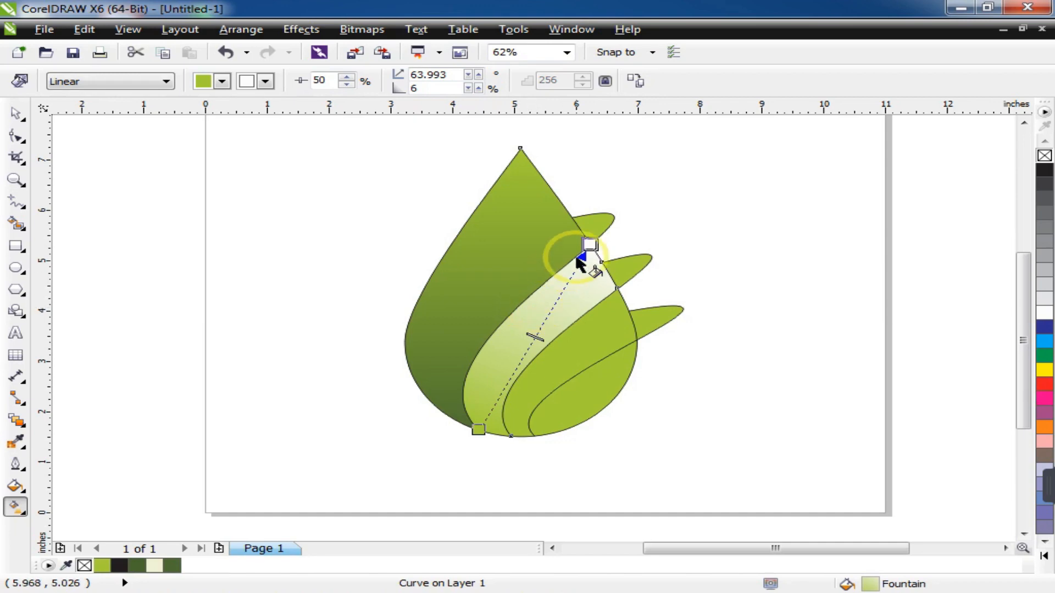
left_click_drag(590, 245, 633, 176)
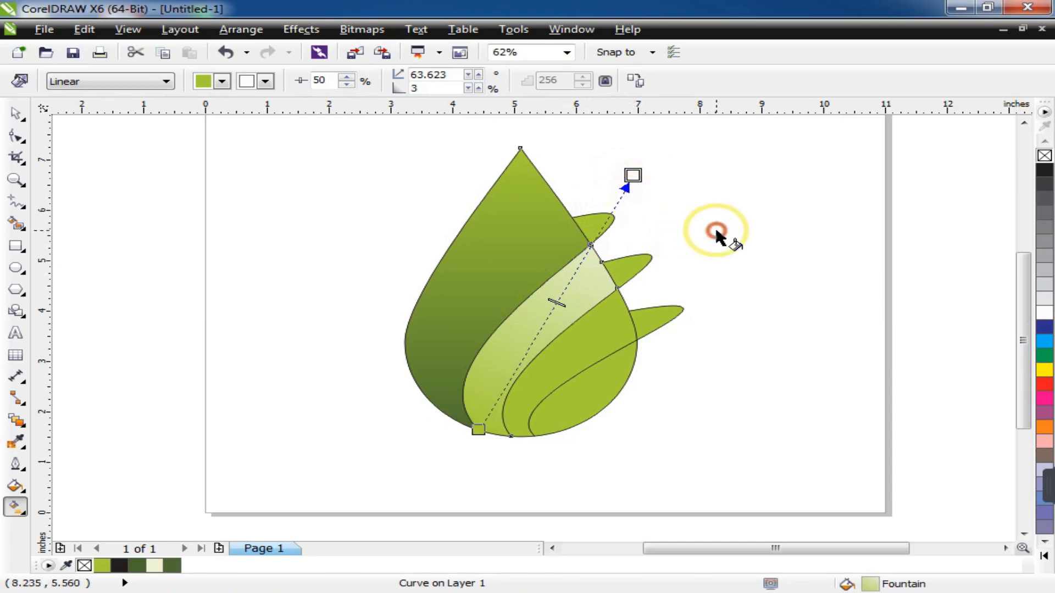
left_click(719, 236)
Try to copy the second band's fountain fill onto the third band
left_click(599, 330)
left_click(873, 81)
left_click(593, 297)
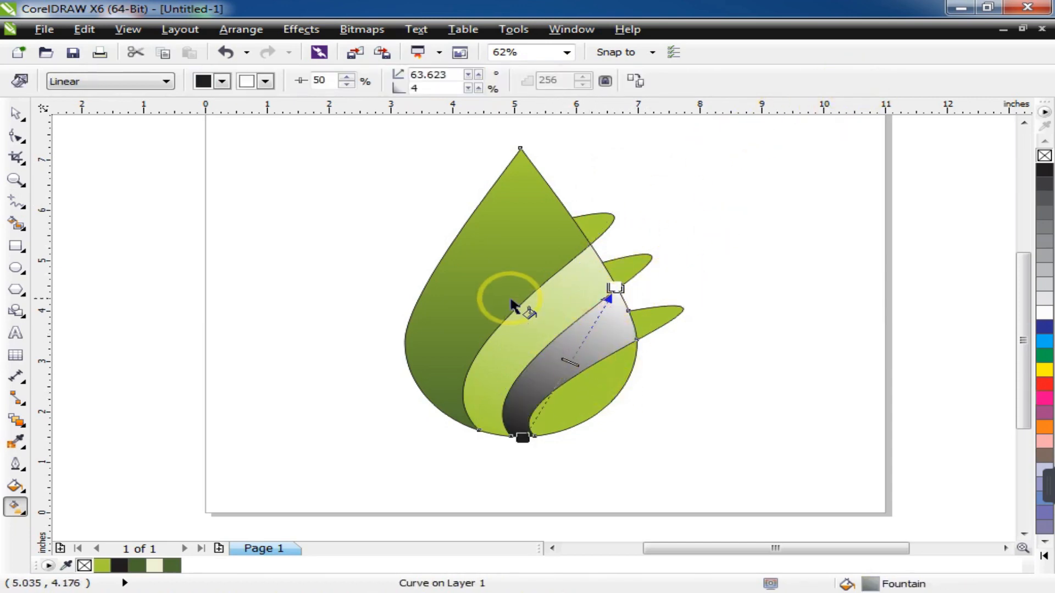
Undo the copied fill on the third band and the fountain fill on the second band
key("ctrl+z")
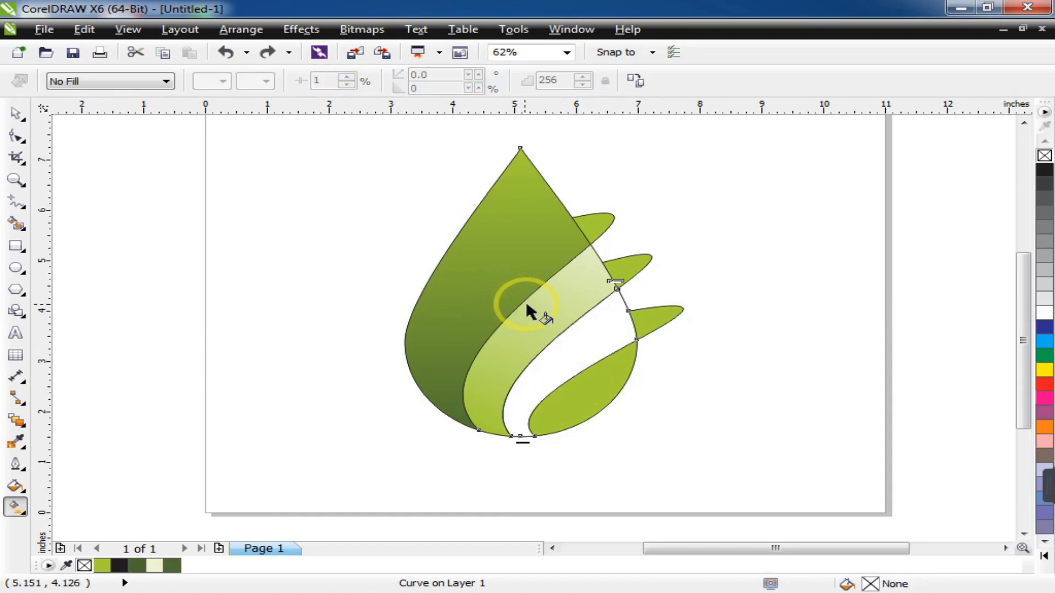
key("ctrl+z")
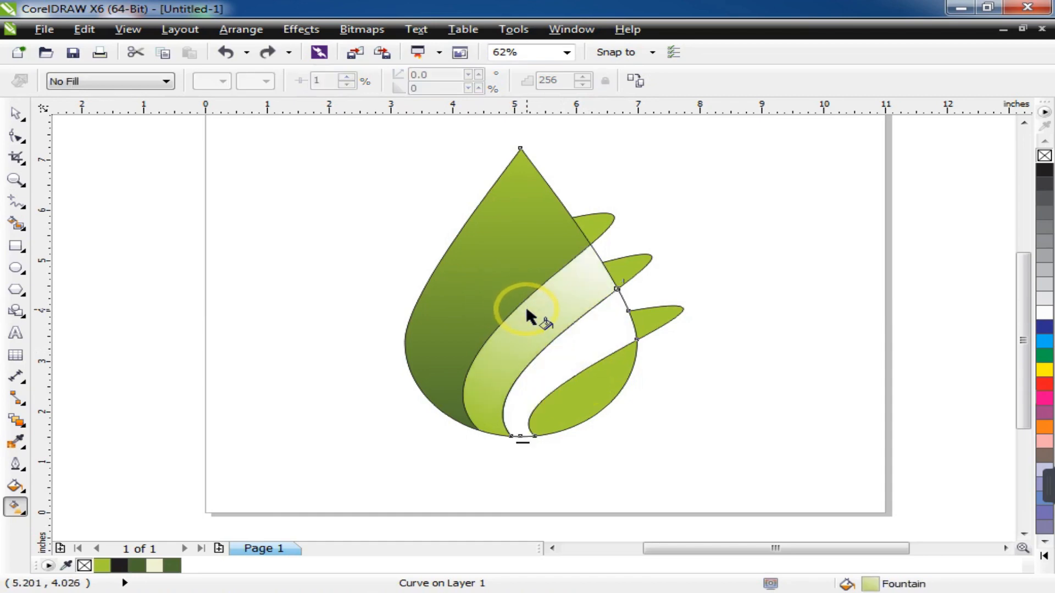
key("space")
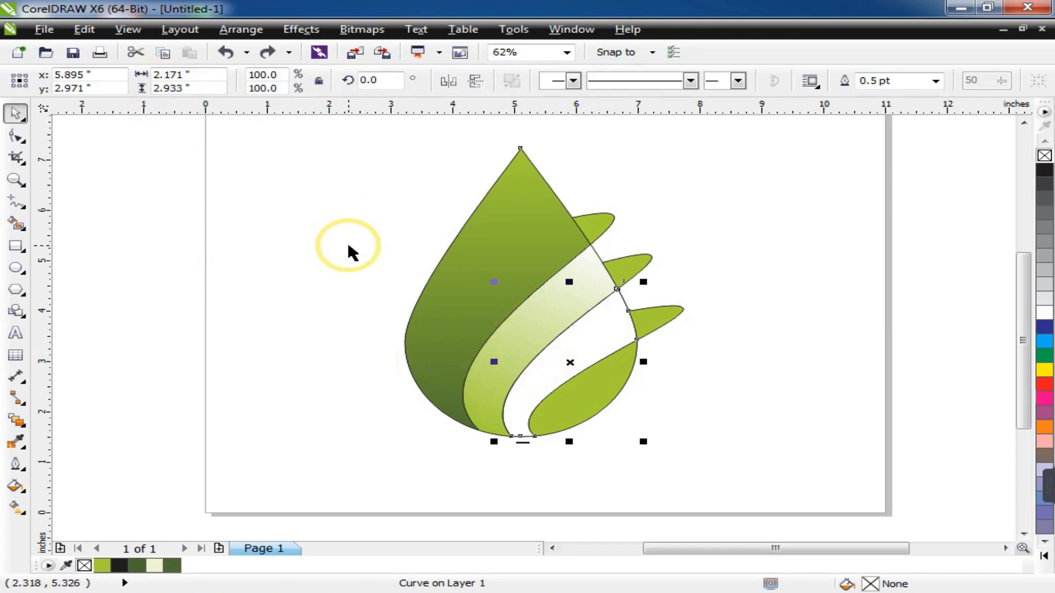
key("ctrl+z")
Use Smart Fill to fill the empty third band with green
left_click(778, 264)
left_click(595, 362)
scroll(554, 372, "down", 3)
scroll(551, 378, "up", 2)
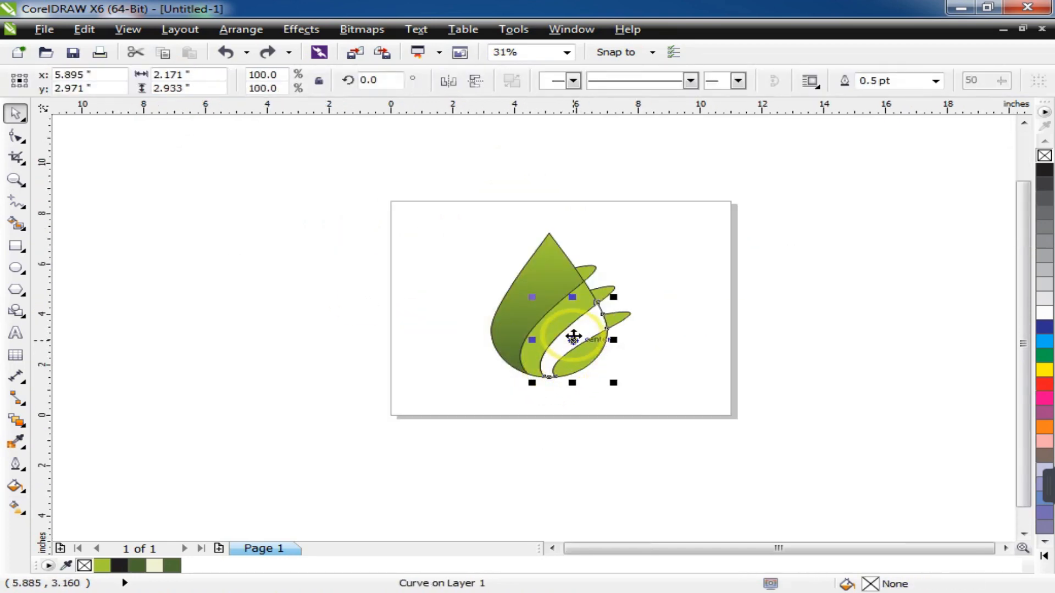
scroll(551, 356, "up", 1)
scroll(551, 356, "up", 2)
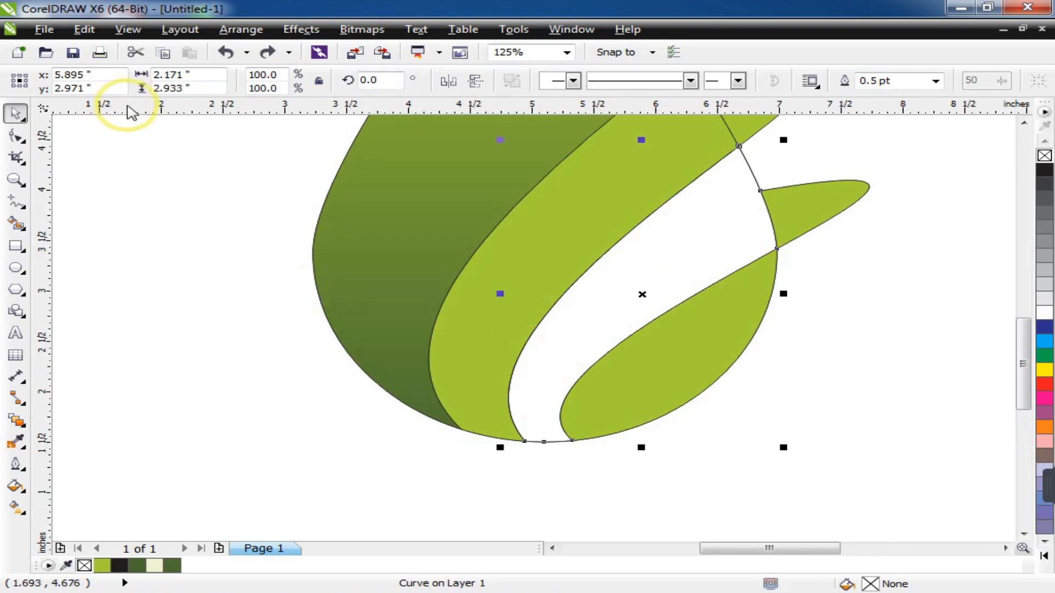
left_click(16, 224)
left_click(616, 308)
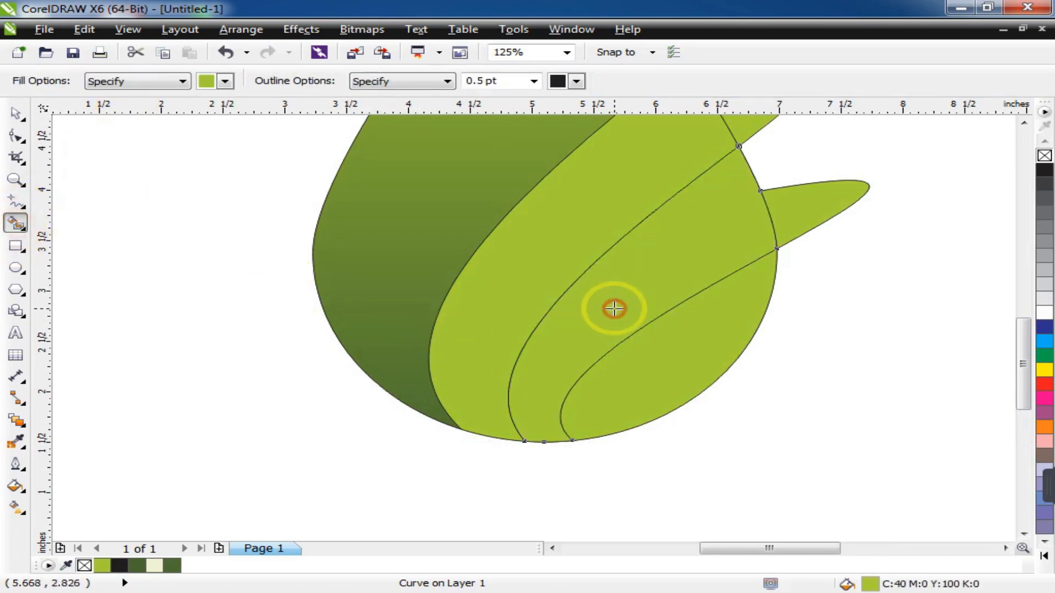
Apply a linear fountain fill from green to white to the second band, from its bottom end to beyond the teardrop's right edge
scroll(495, 400, "down", 2)
scroll(501, 328, "up", 2)
key("space")
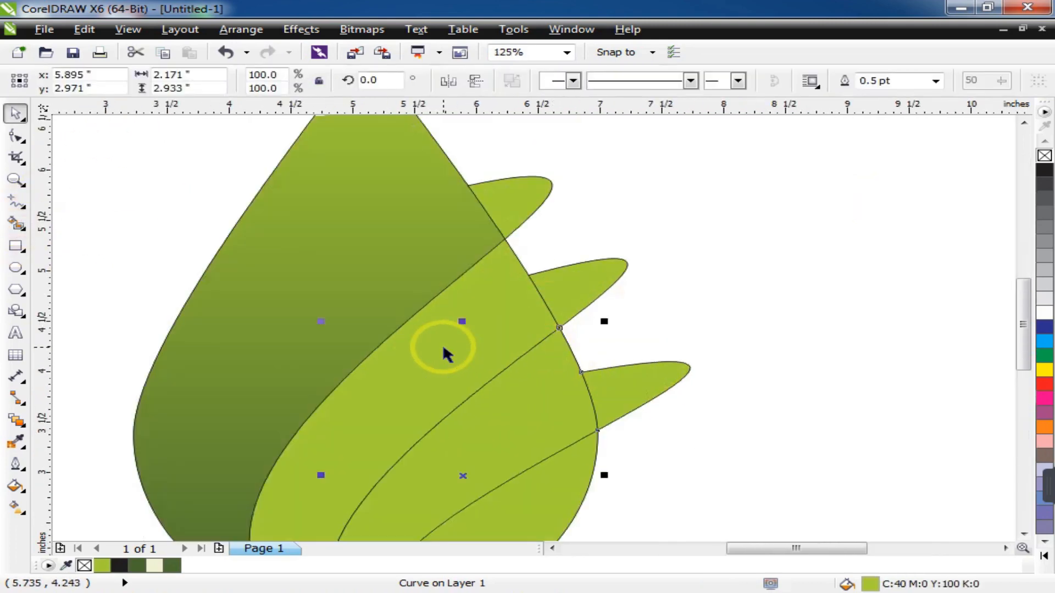
scroll(520, 238, "down", 2)
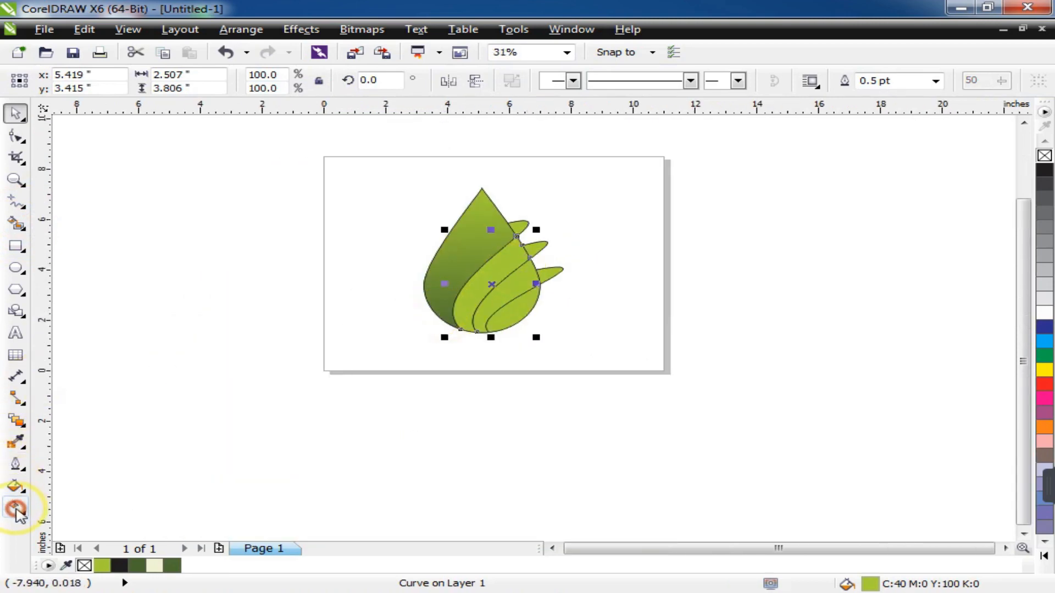
left_click(16, 509)
scroll(518, 260, "up", 1)
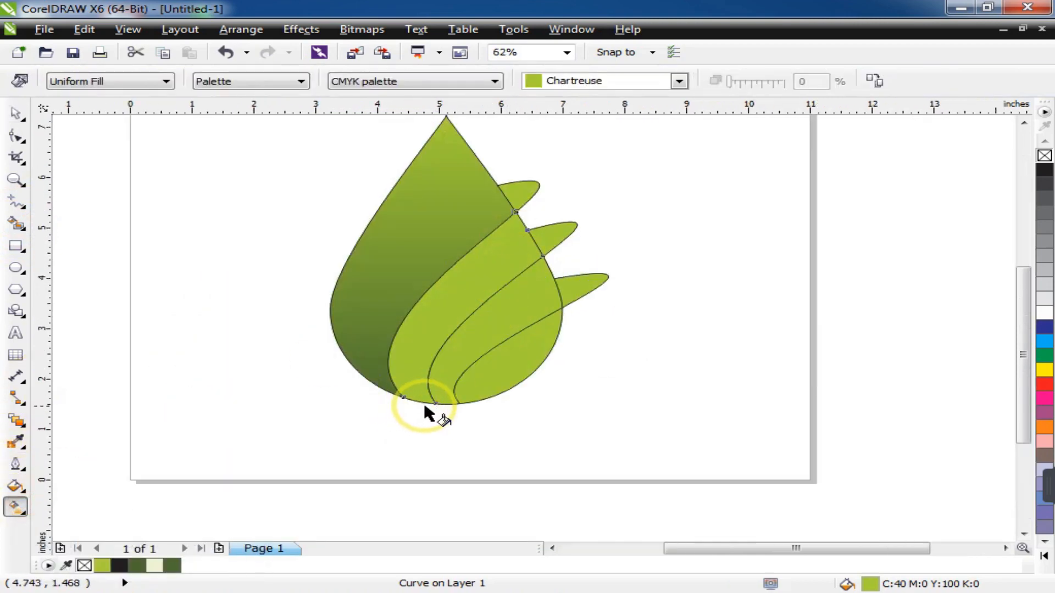
left_click_drag(403, 398, 590, 156)
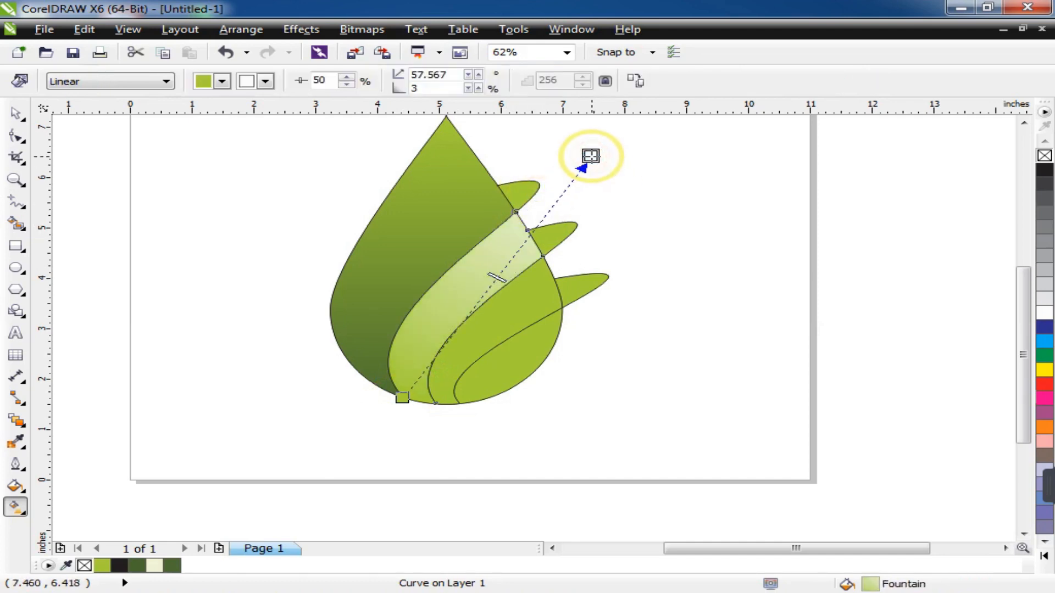
left_click(583, 344)
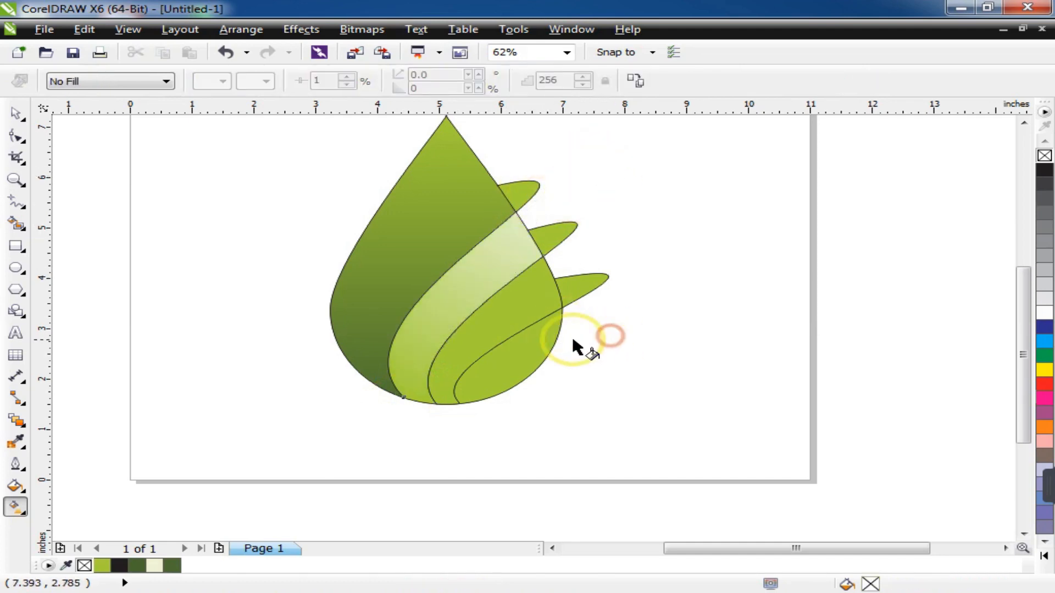
Copy the second band's fountain fill to the third band, set its start colour to green, and extend the gradient beyond the right edge
left_click(540, 305)
left_click(873, 81)
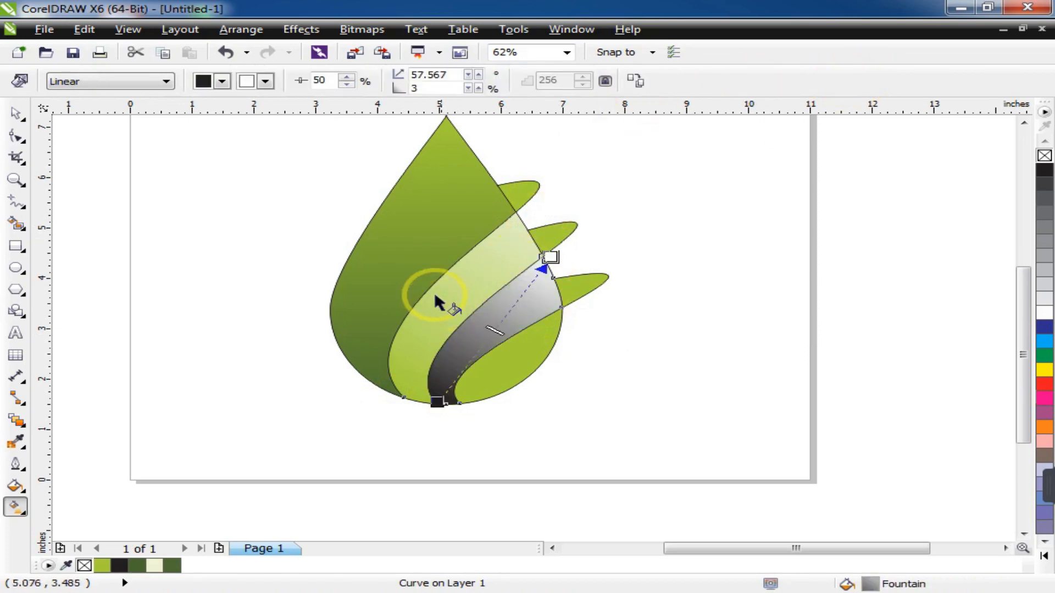
left_click(221, 83)
left_click_drag(302, 121, 306, 153)
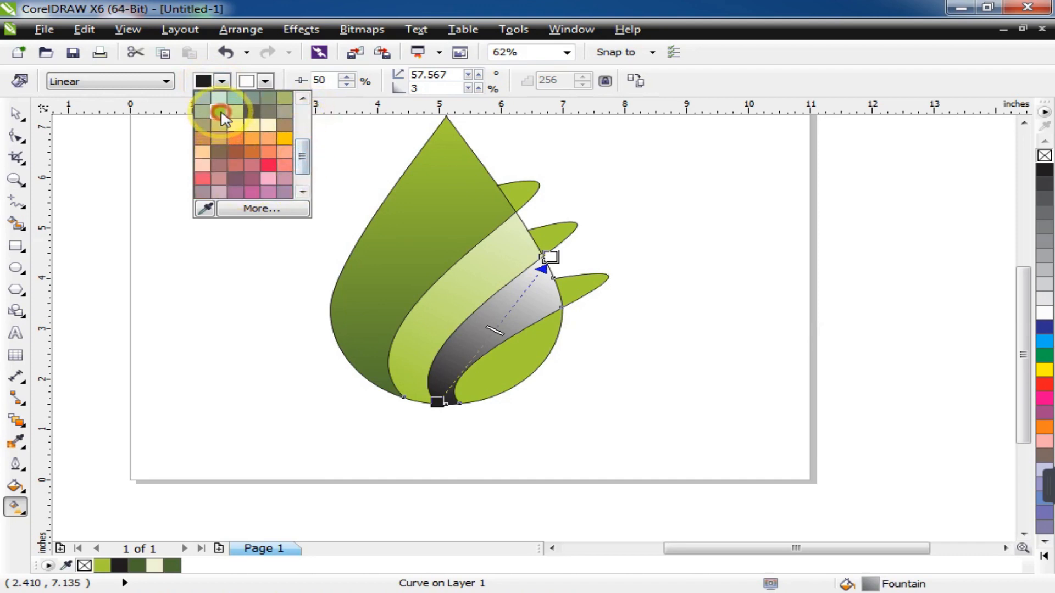
left_click(222, 114)
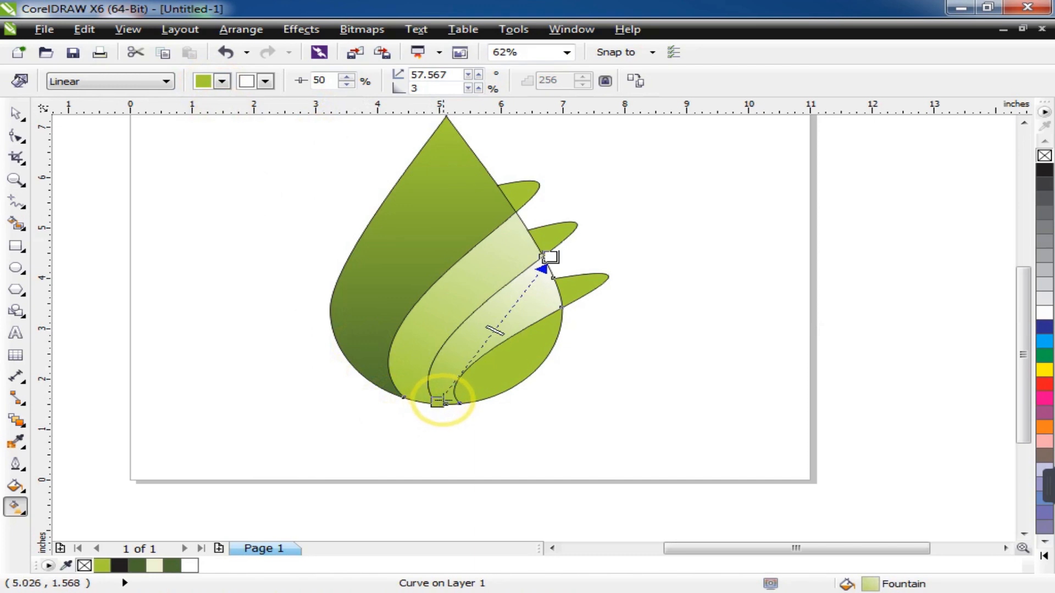
left_click_drag(550, 258, 601, 205)
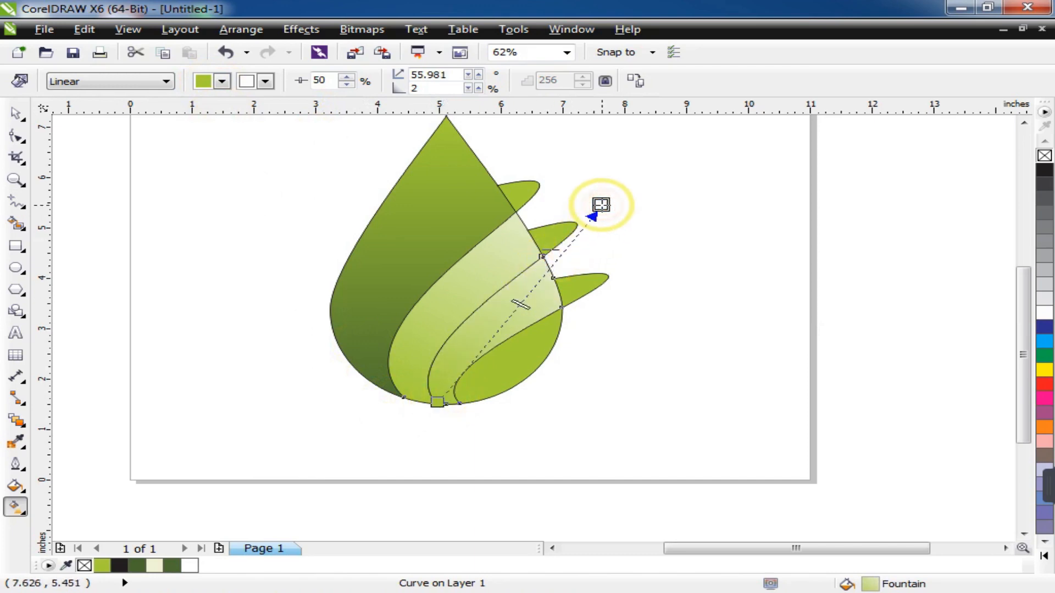
Copy the third band's fountain fill to the lower-right band and extend the gradient's end beyond the teardrop's right edge
left_click(502, 374)
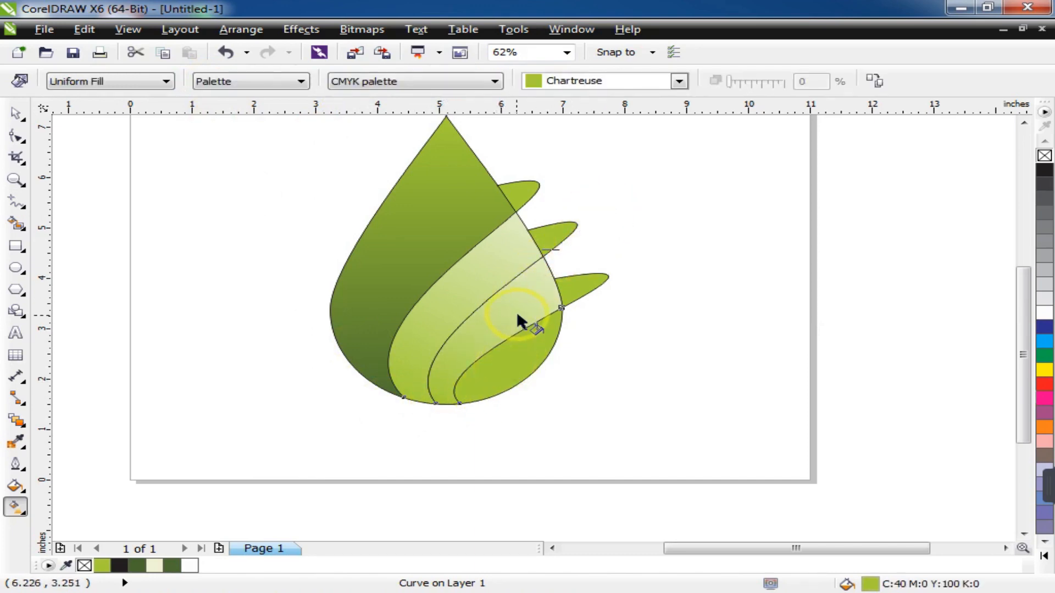
left_click(865, 87)
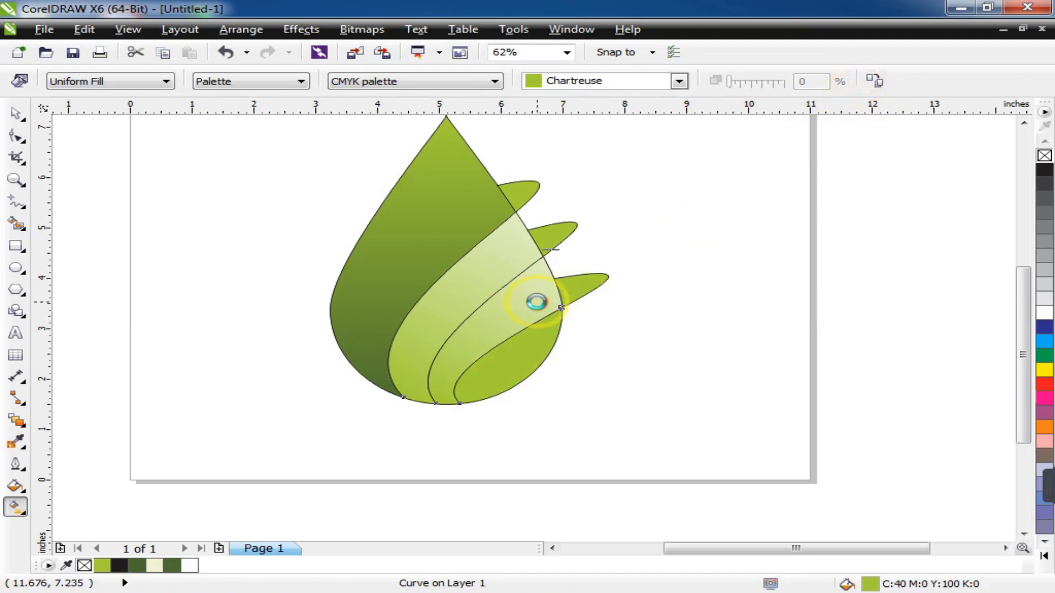
left_click(538, 303)
left_click_drag(548, 308, 607, 252)
left_click(670, 314)
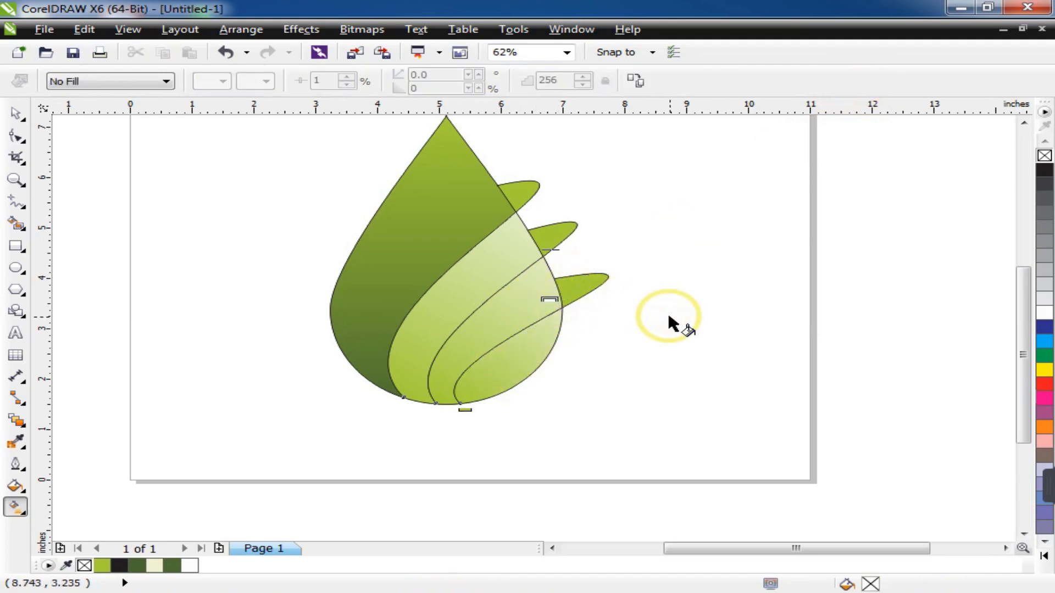
Copy the lower-right band's fountain fill to the upper loop outside the teardrop
key("space")
left_click(520, 188)
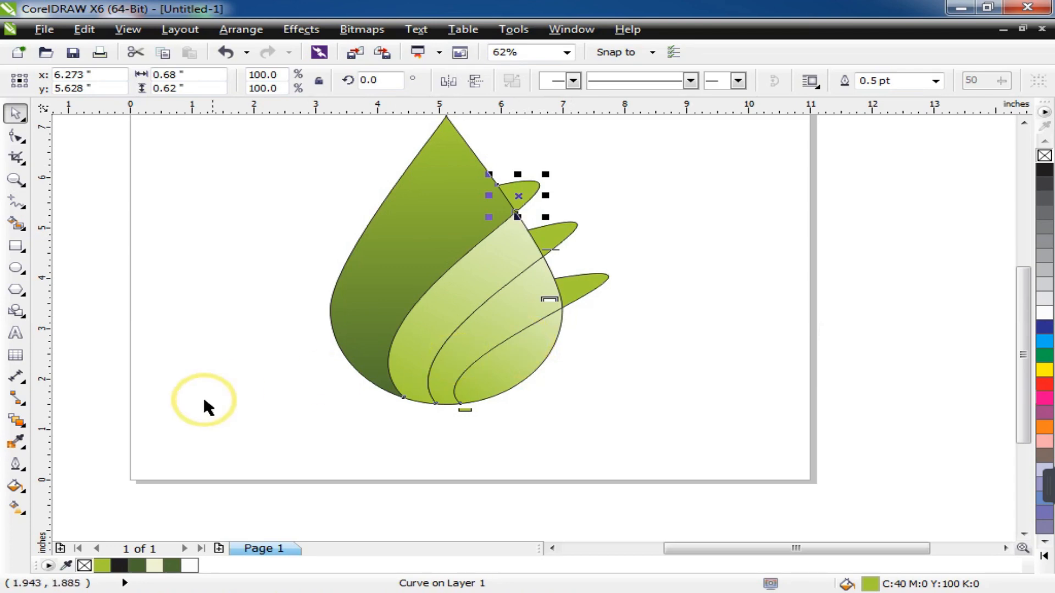
left_click(519, 355)
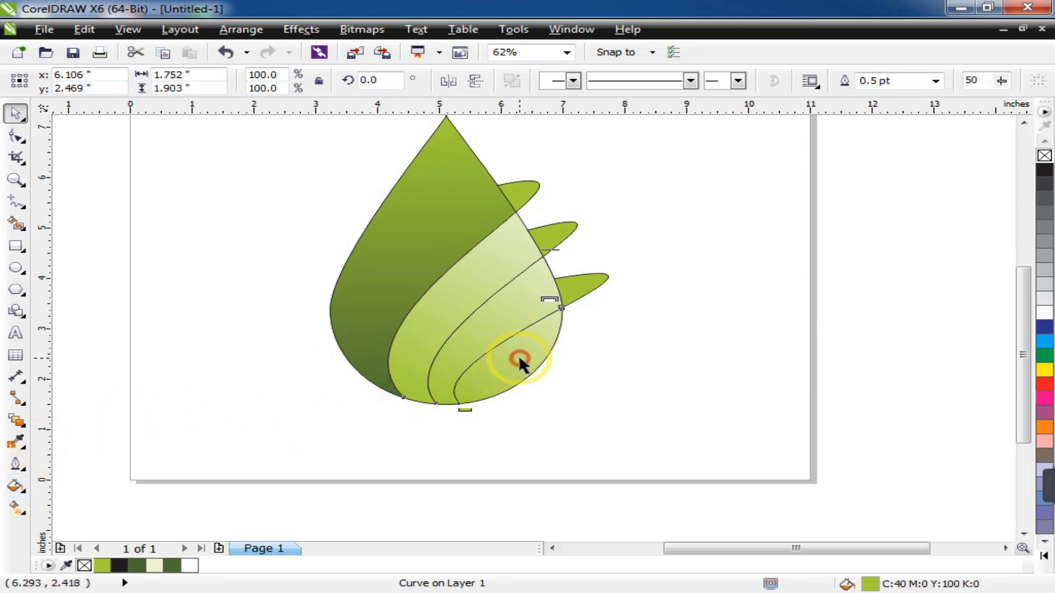
left_click(518, 200)
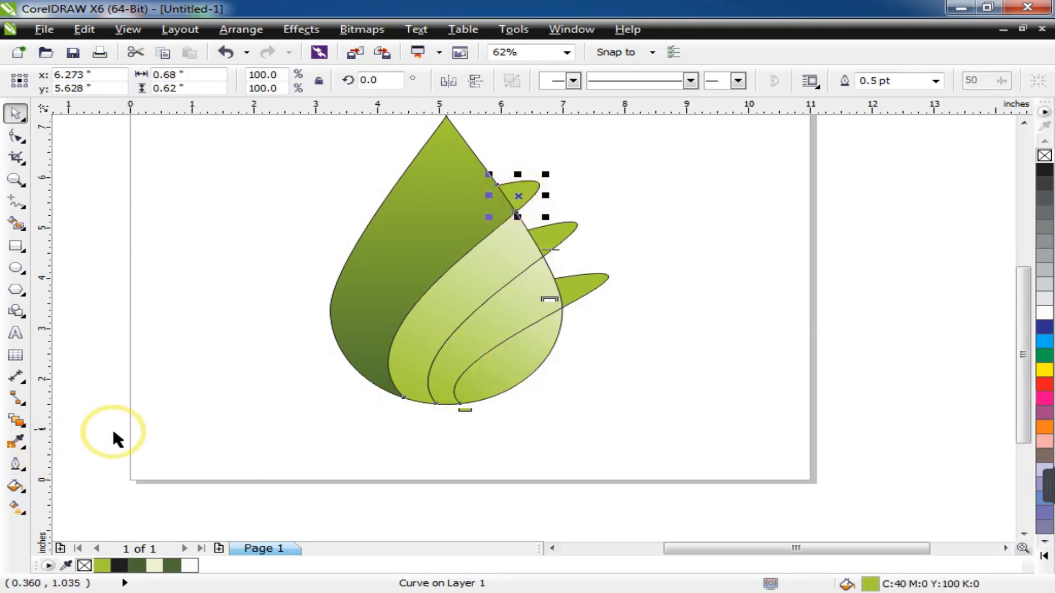
left_click(21, 508)
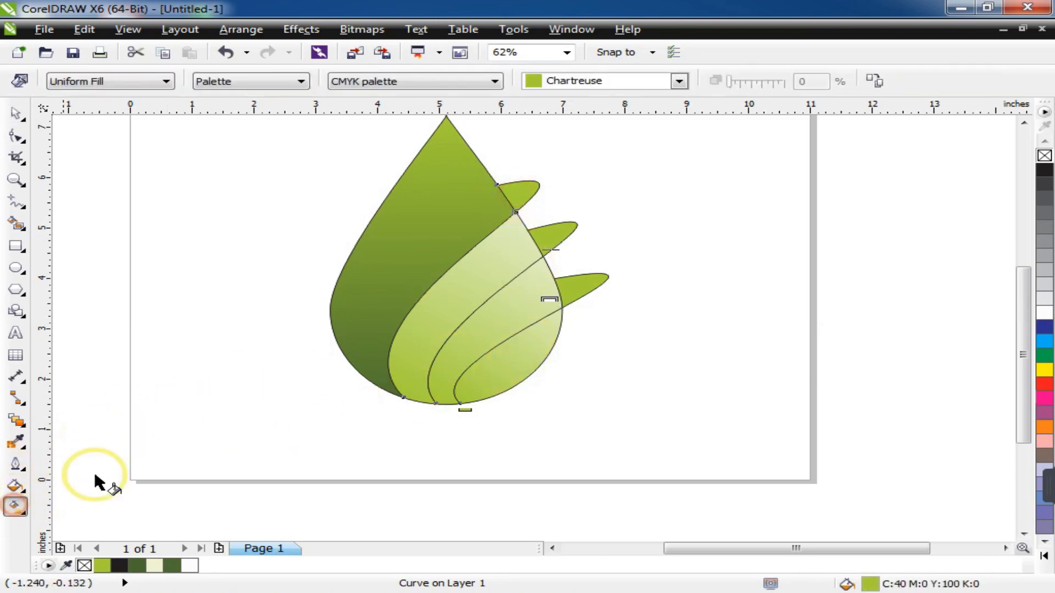
left_click(878, 83)
left_click(523, 346)
Copy the upper loop's fountain fill to the middle loop outside the teardrop
left_click(557, 233)
left_click(501, 185)
left_click(558, 239)
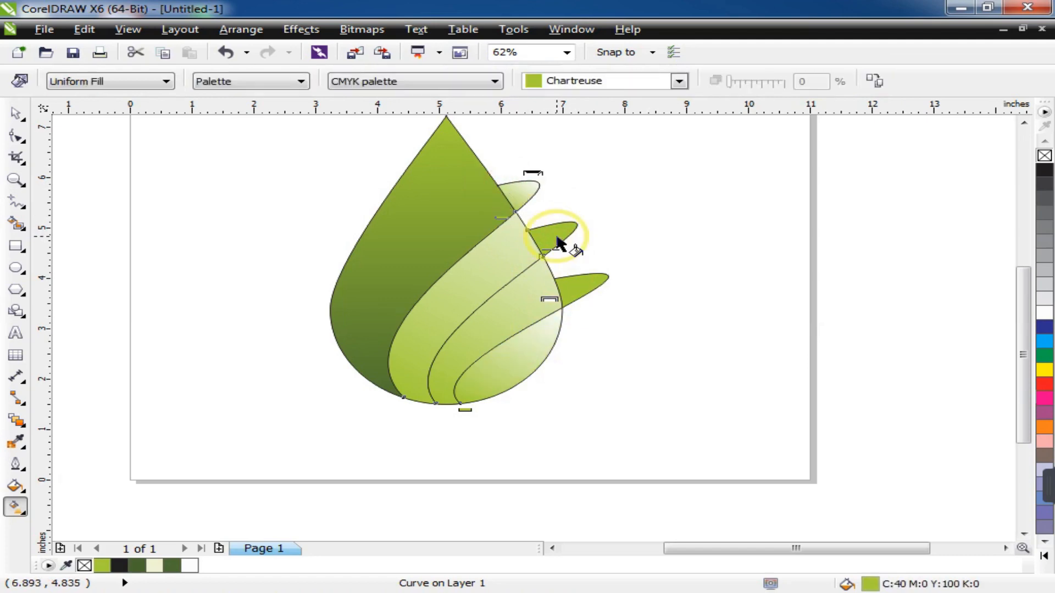
left_click(10, 117)
left_click(17, 508)
left_click(852, 80)
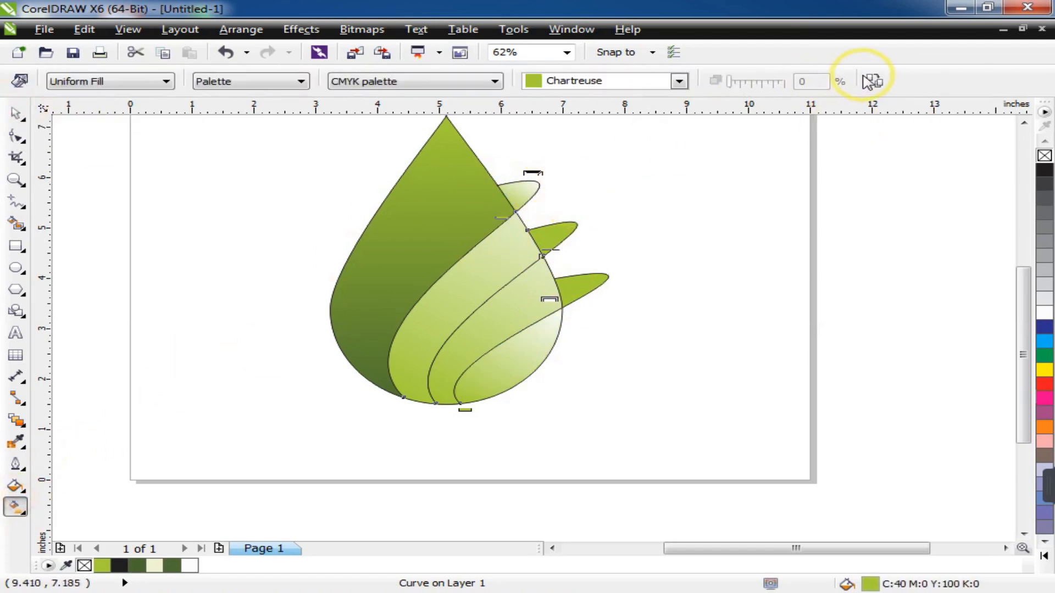
left_click(522, 186)
Copy the middle loop's fountain fill to the lowest loop outside the teardrop
left_click(16, 115)
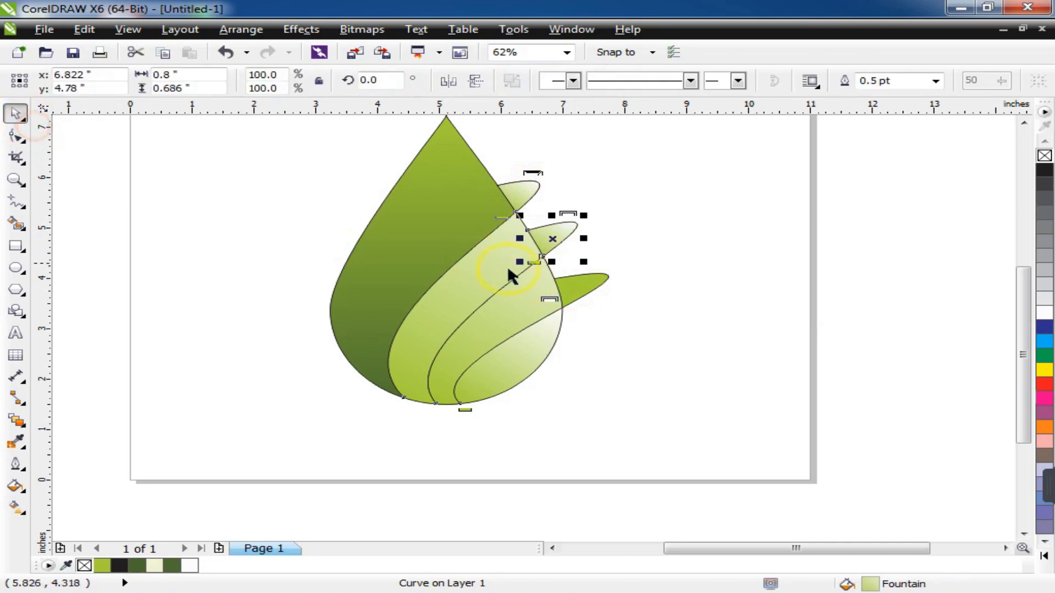
left_click(580, 287)
left_click(16, 501)
left_click(874, 80)
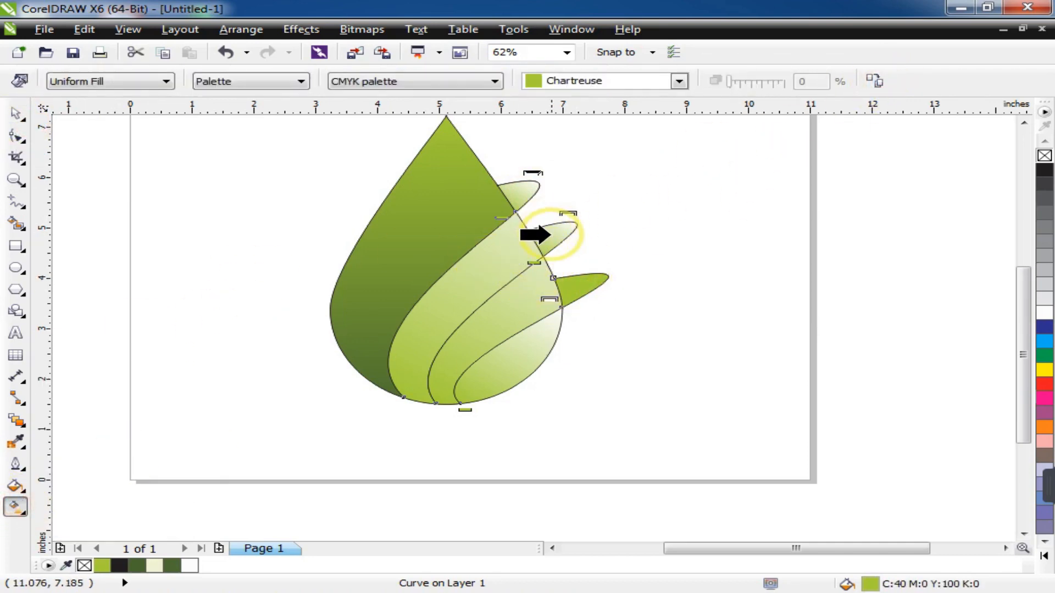
left_click(533, 230)
left_click(16, 114)
Reposition the start and end points of the linear gradients on the loops outside the teardrop
scroll(565, 276, "up", 3)
scroll(596, 356, "down", 2)
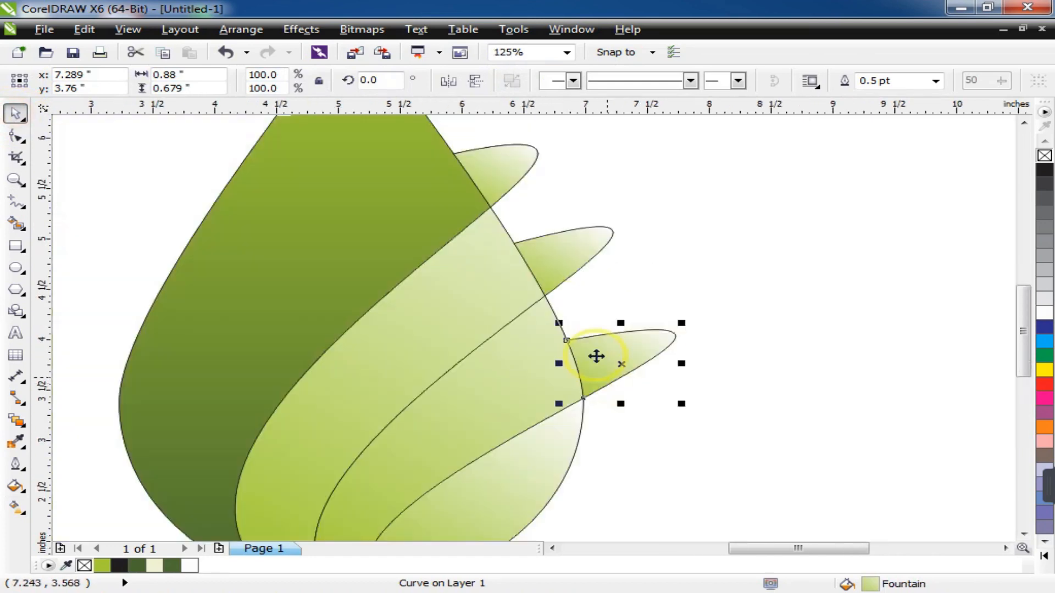
left_click(16, 506)
scroll(531, 137, "up", 1)
left_click_drag(402, 287, 452, 273)
left_click_drag(518, 142, 536, 109)
scroll(411, 230, "down", 1)
left_click_drag(466, 178, 458, 189)
left_click(493, 312)
left_click_drag(480, 343, 483, 339)
left_click_drag(535, 266, 527, 250)
Refine the lowest outer loop's gradient so it runs from the loop's lower corner to just above its upper edge
left_click(524, 443)
scroll(595, 283, "down", 1)
left_click(595, 290)
scroll(572, 329, "up", 1)
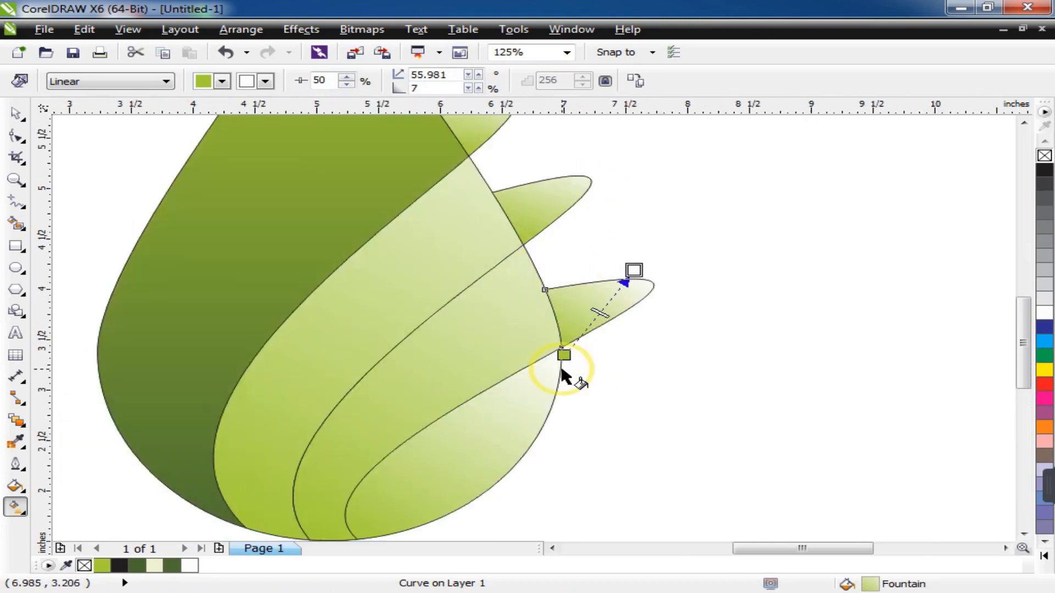
left_click_drag(628, 271, 631, 263)
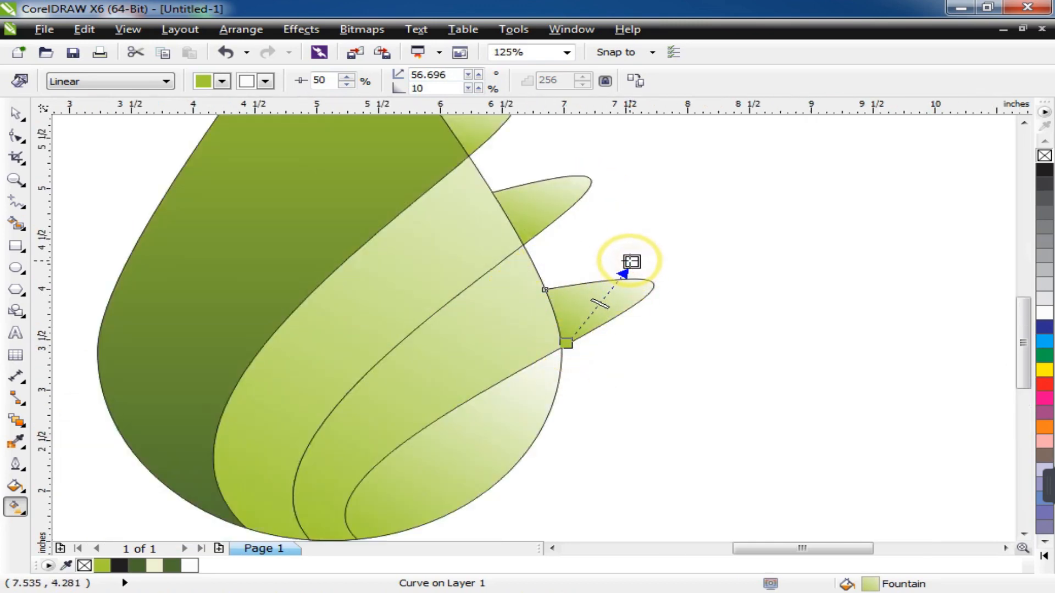
key("space")
scroll(615, 283, "down", 1)
key("Escape")
Draw a closed three-sided Freehand shape joining the upper loop's tip, the middle loop's upper corner and the upper loop's lower corner
left_click(16, 180)
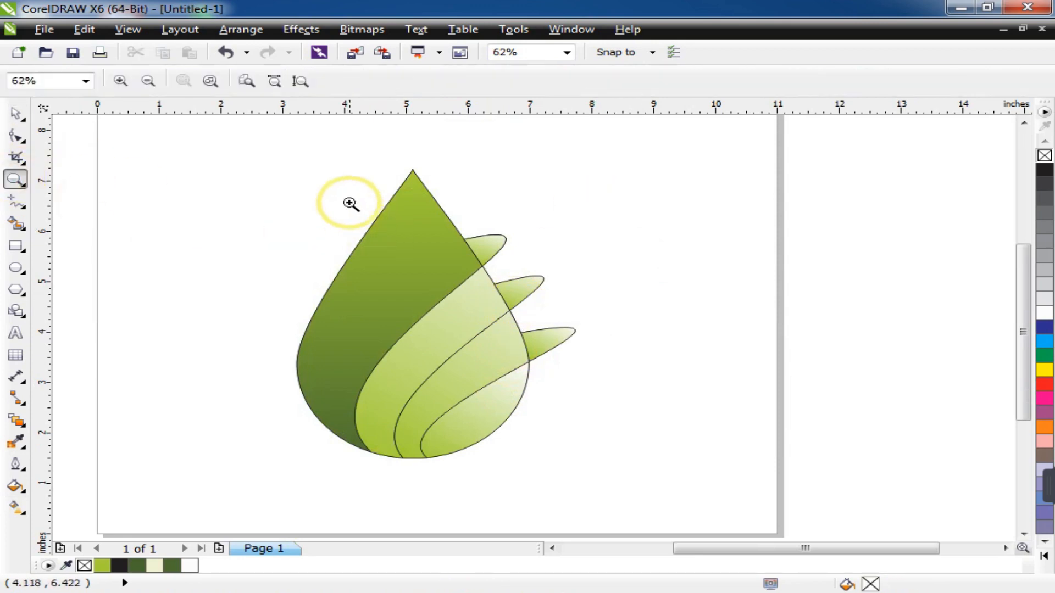
left_click_drag(356, 194, 687, 378)
left_click_drag(631, 184, 350, 385)
key("space")
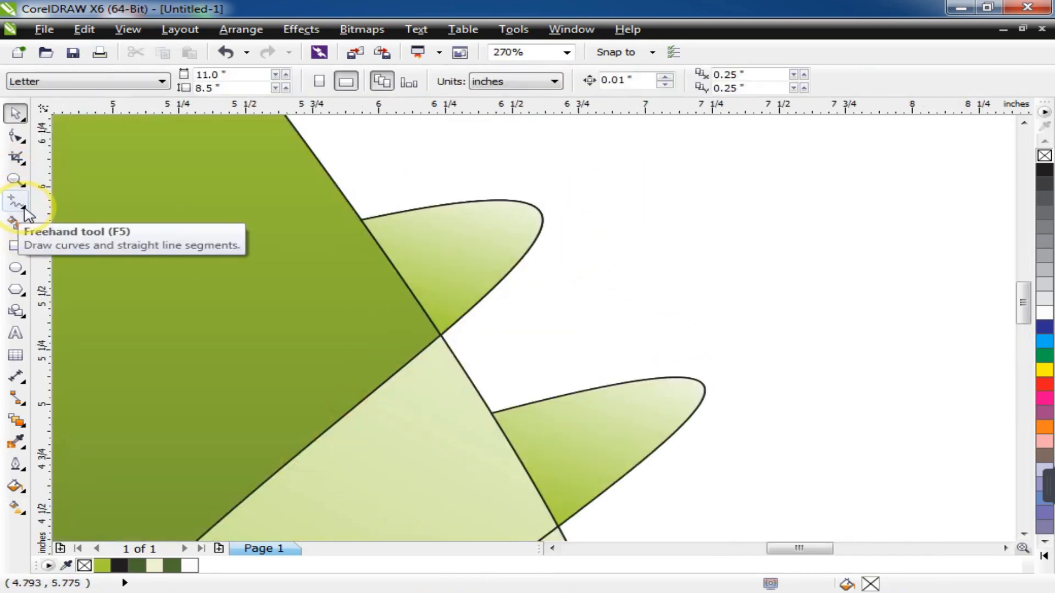
left_click(27, 211)
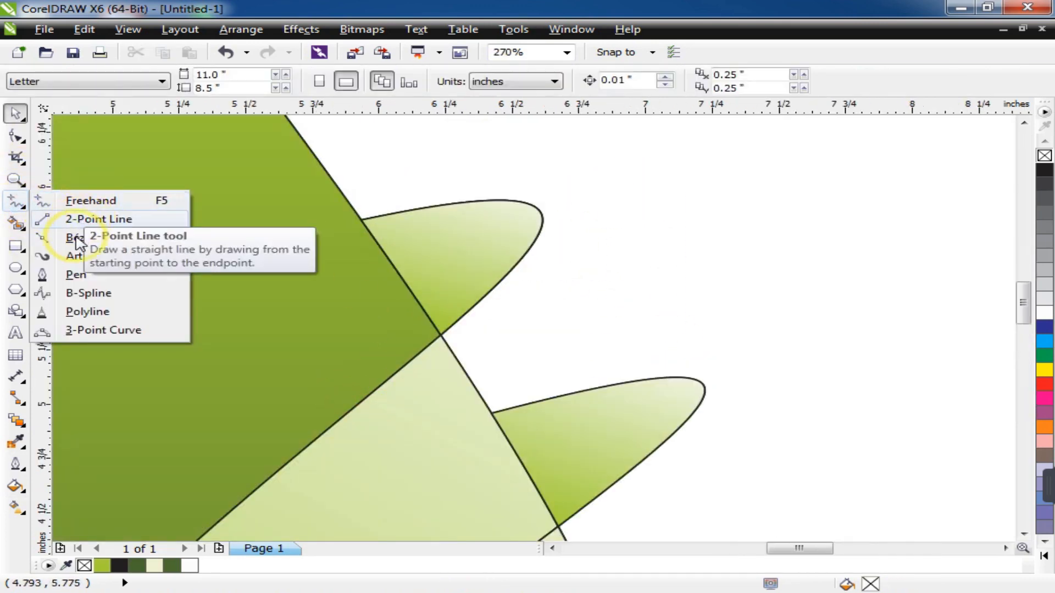
left_click(85, 203)
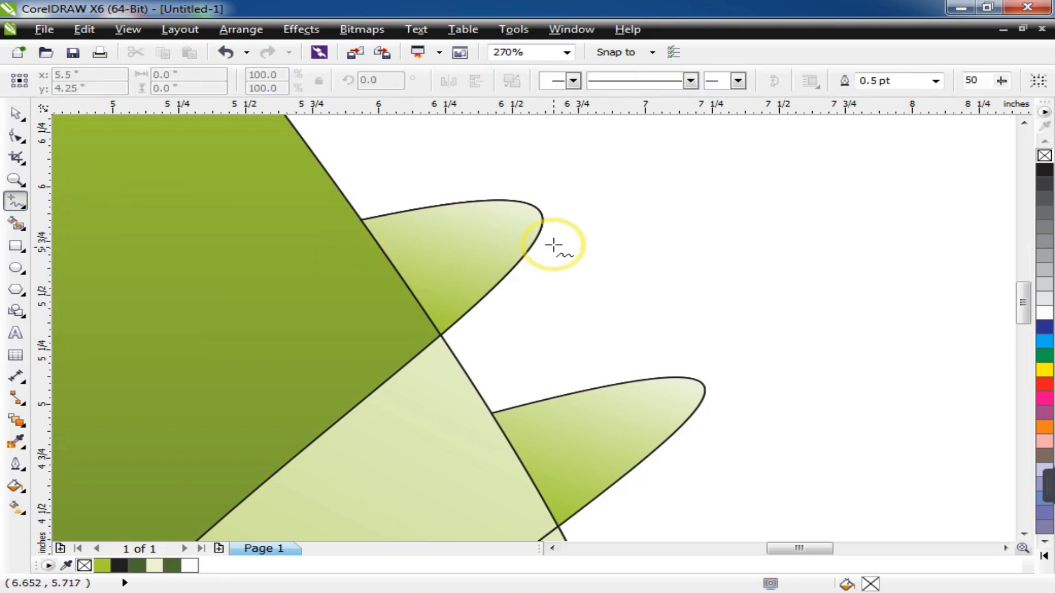
left_click(538, 233)
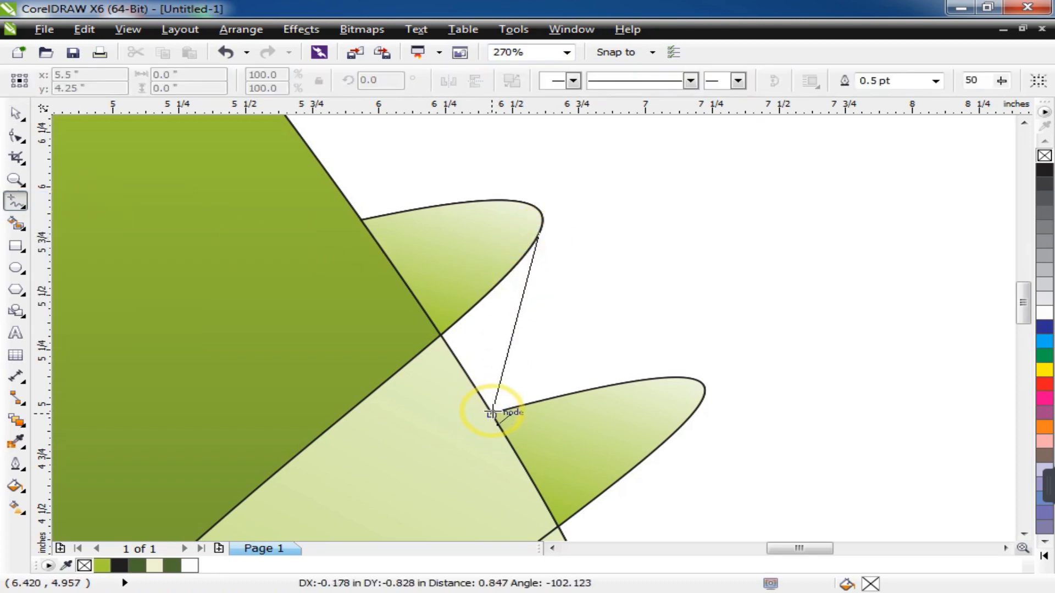
left_click(491, 412)
left_click(441, 334)
left_click(490, 413)
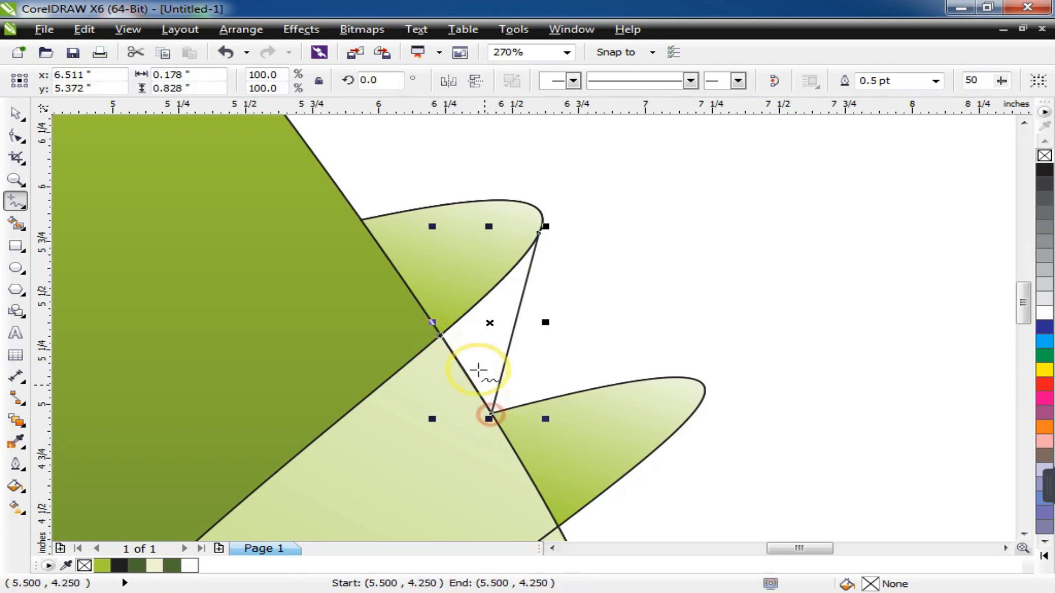
left_click(440, 334)
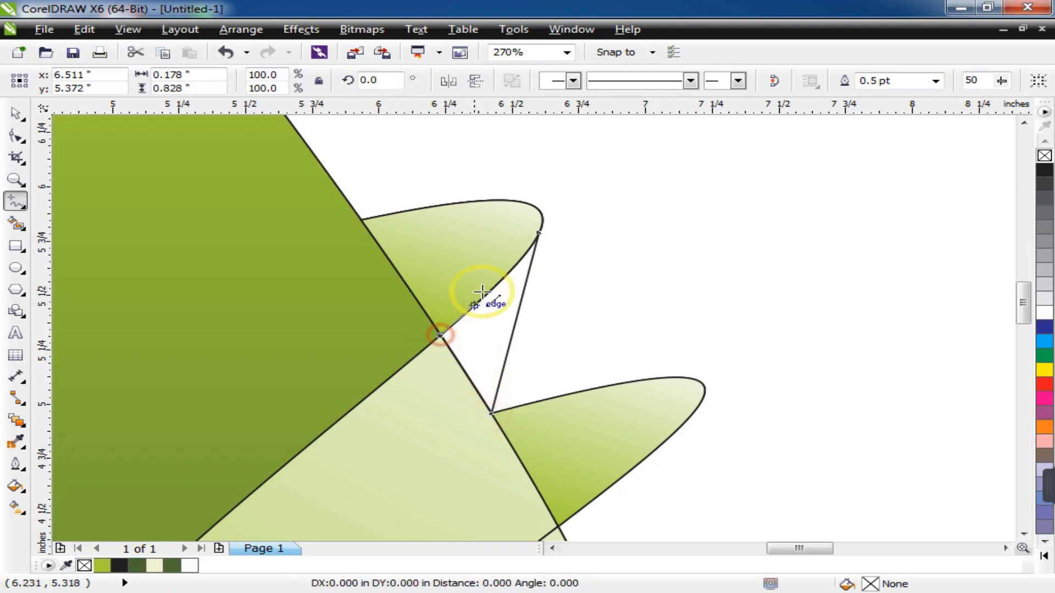
left_click(539, 233)
key("space")
Convert the new shape's upper side to a curve and bend it along the upper loop's lower edge
left_click(14, 140)
left_click(496, 274)
left_click(287, 81)
scroll(486, 309, "up", 3)
left_click_drag(446, 254, 466, 264)
scroll(503, 242, "down", 2)
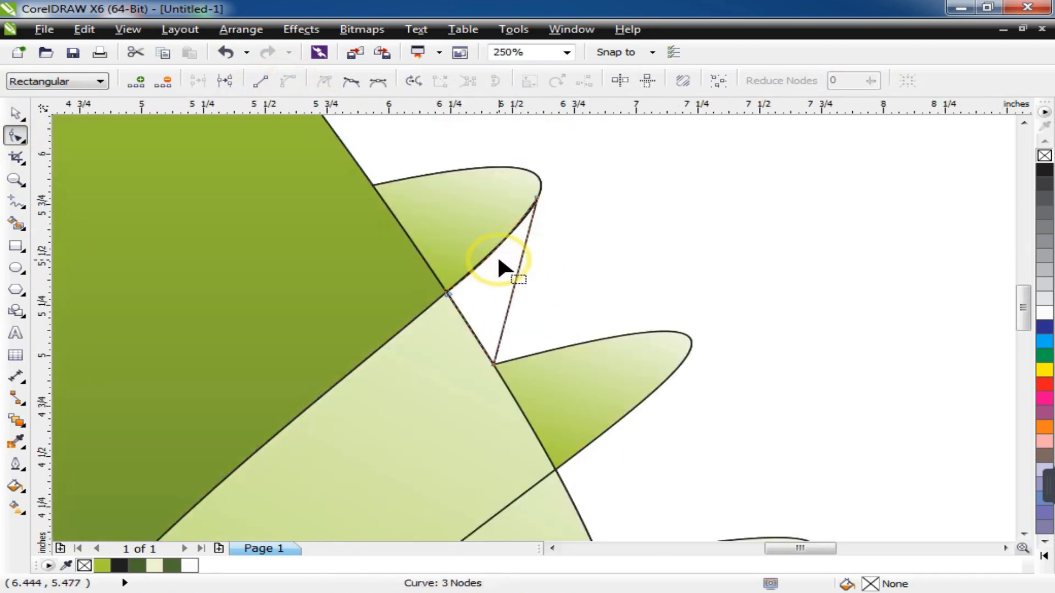
Convert the shape's outer side to a curve and bow it inward between the upper loop's tip and the middle loop
scroll(499, 261, "up", 1)
left_click(287, 80)
left_click_drag(517, 358, 536, 263)
left_click(575, 135)
left_click_drag(547, 247, 522, 242)
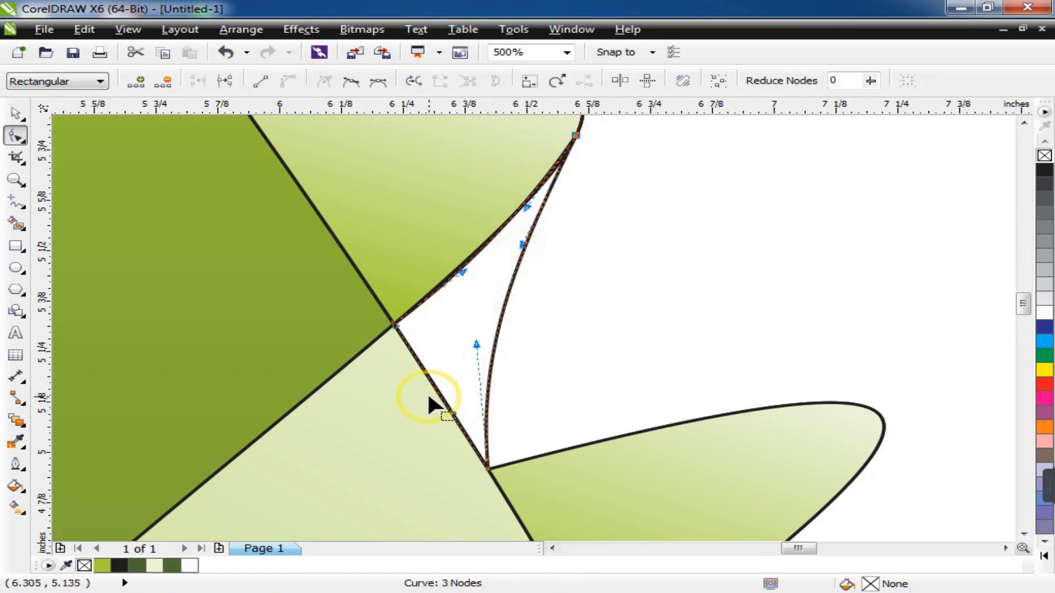
key("space")
scroll(426, 310, "down", 1)
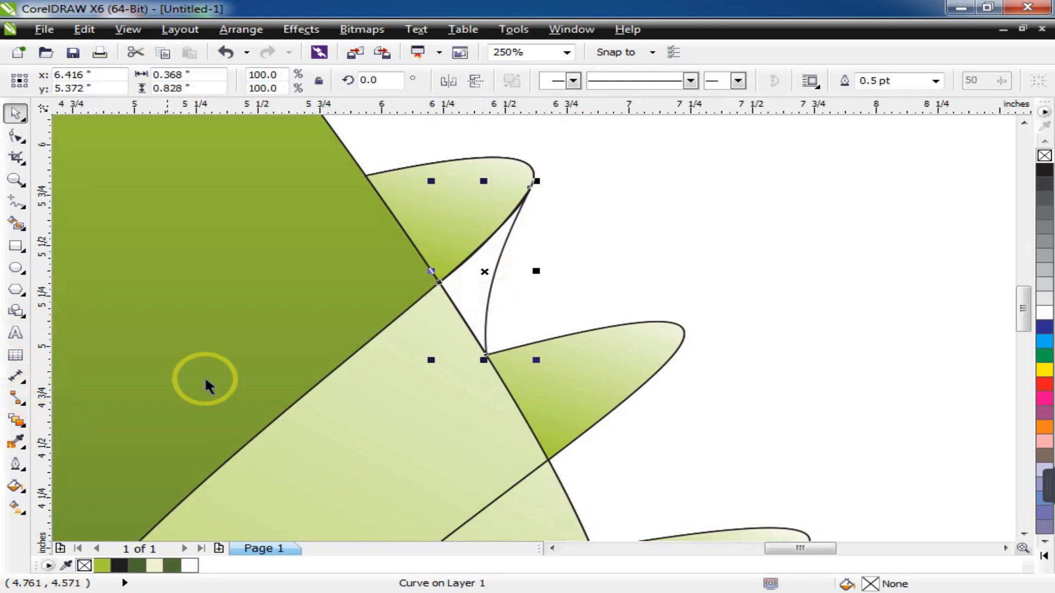
Copy the upper loop's fountain fill to the new connecting piece and move the gradient's start just below its bottom corner
left_click(16, 507)
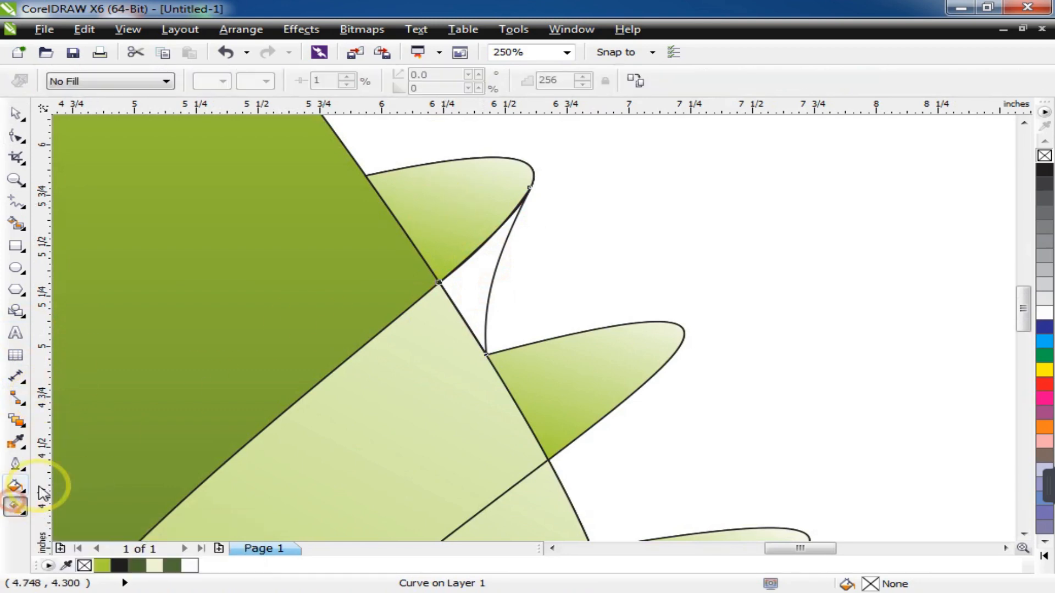
left_click(440, 203)
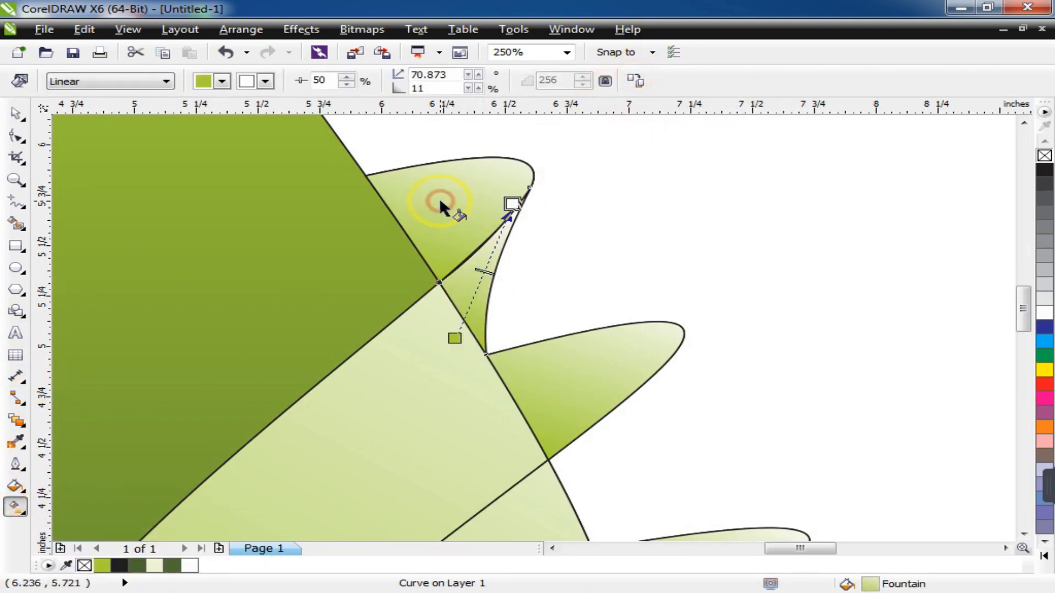
left_click_drag(456, 427, 471, 428)
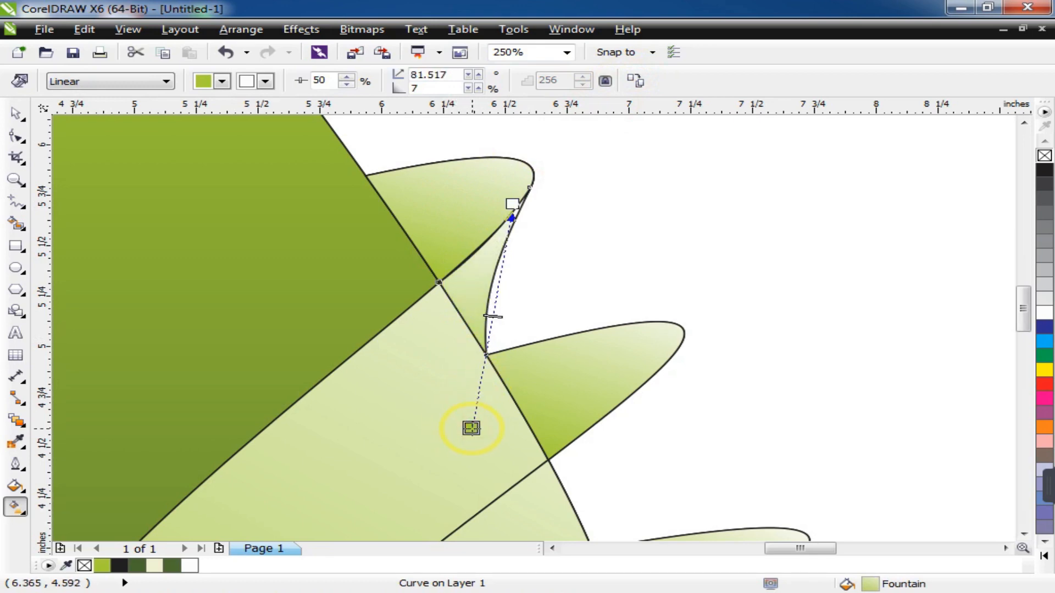
left_click_drag(478, 390, 481, 393)
scroll(480, 299, "down", 2)
scroll(487, 299, "up", 1)
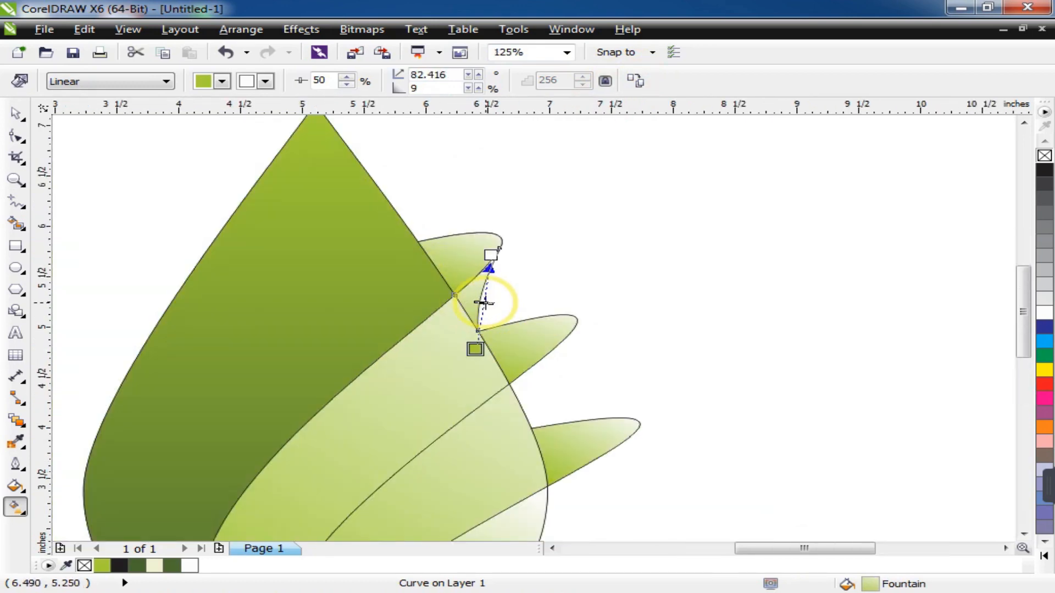
Readjust the connecting piece's gradient start and end points, and clear the selection
scroll(433, 353, "up", 2)
left_click_drag(481, 479, 498, 430)
scroll(497, 427, "down", 1)
left_click_drag(525, 272, 551, 214)
scroll(553, 235, "down", 2)
key("space")
scroll(588, 262, "up", 1)
left_click(585, 258)
left_click(467, 278)
left_click(577, 265)
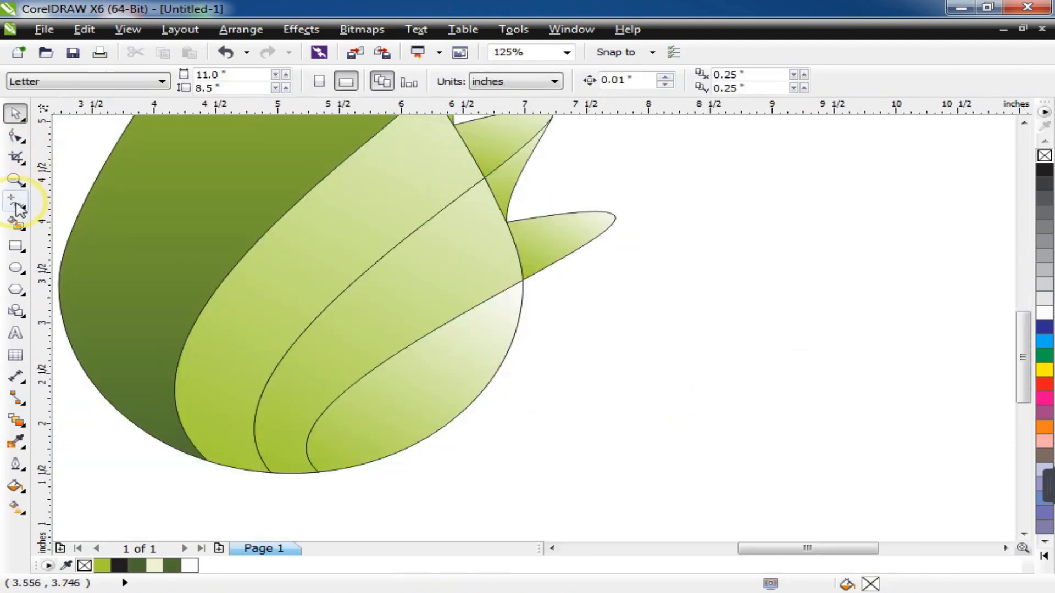
Draw a closed three-sided Freehand shape joining the lowest loop's tip, the teardrop's lower-right edge and the loop's lower corner
left_click(17, 204)
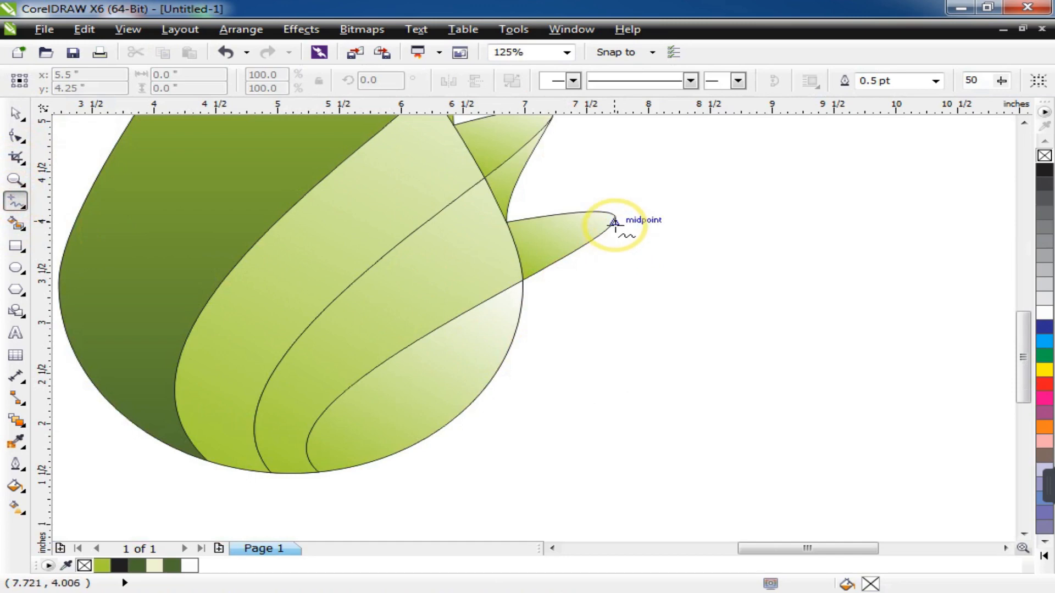
left_click(613, 221)
left_click(499, 369)
left_click(522, 282)
left_click(498, 369)
left_click(522, 282)
left_click(614, 220)
Bend the new lower piece's inner side outward to follow the teardrop's lower-right edge
left_click(17, 136)
scroll(528, 321, "up", 2)
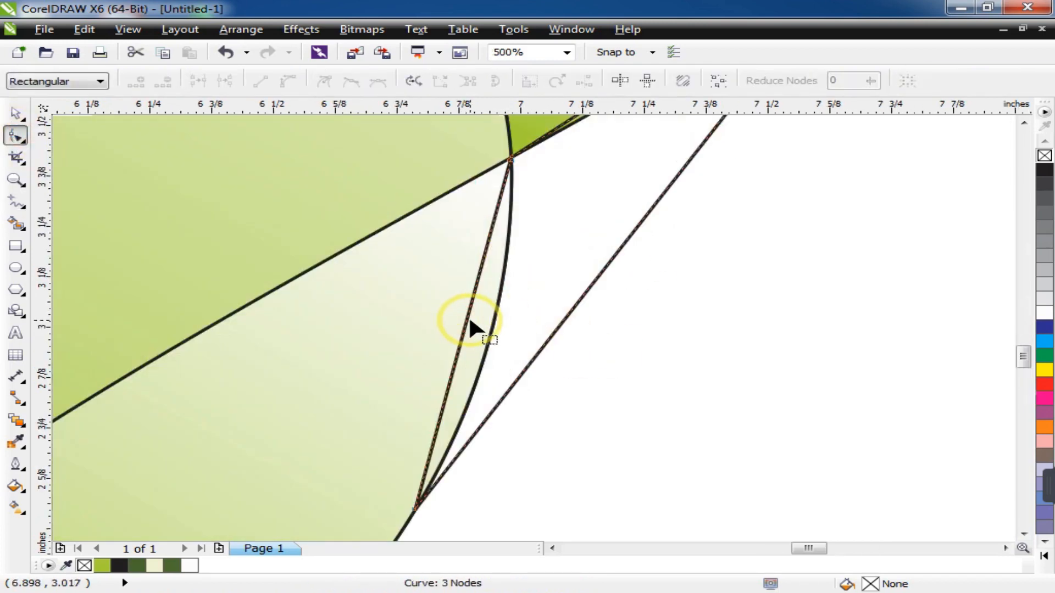
left_click_drag(467, 336, 496, 322)
scroll(524, 332, "down", 1)
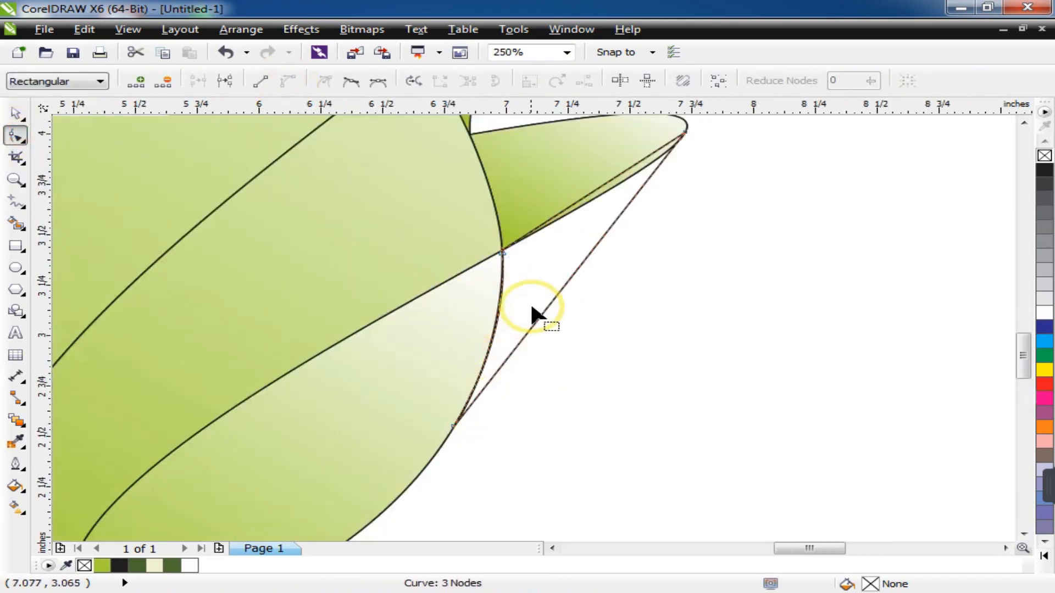
Convert the lower piece's upper side to a curve and bend it toward the lowest loop's lower edge
left_click(611, 177)
left_click(287, 82)
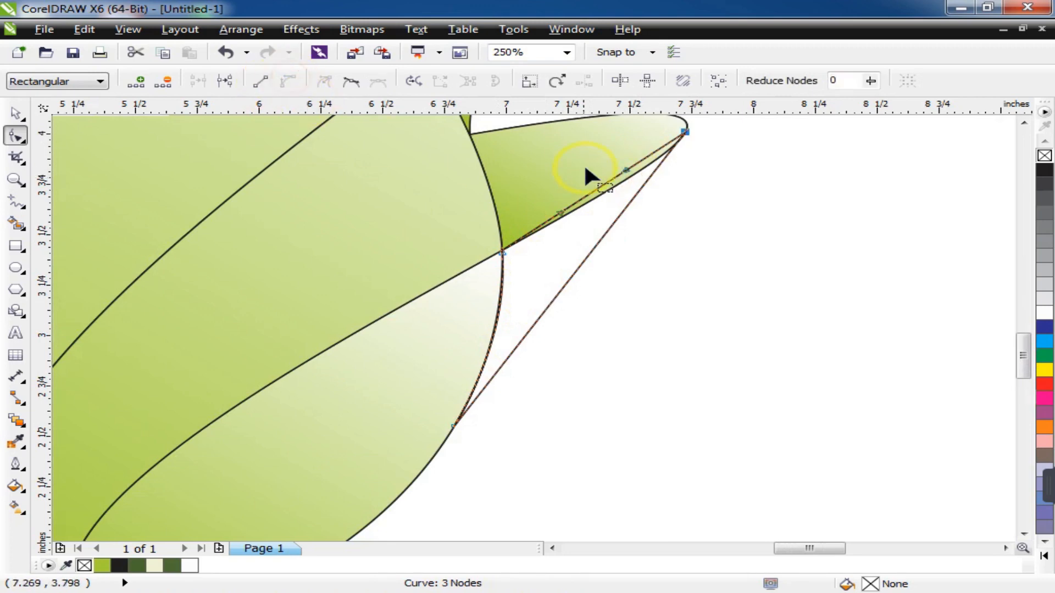
scroll(631, 175, "up", 1)
left_click_drag(558, 202, 572, 219)
scroll(603, 235, "down", 1)
scroll(541, 258, "up", 1)
scroll(539, 251, "up", 1)
left_click_drag(548, 253, 538, 244)
scroll(521, 284, "down", 1)
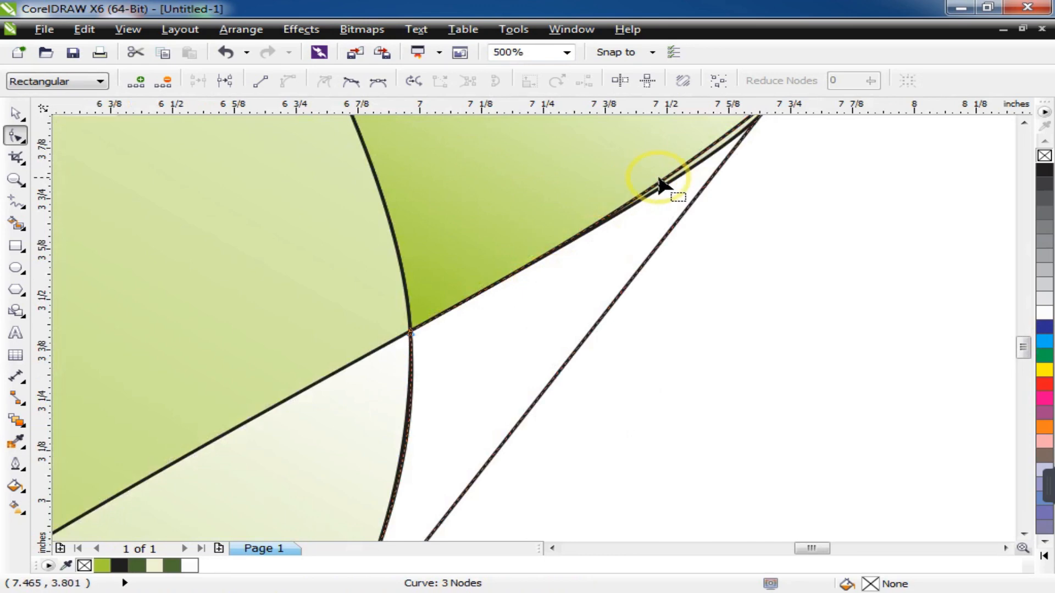
Fine-tune the curved upper side so it matches the lowest loop's edge all the way to the tip
scroll(750, 156, "up", 1)
left_click_drag(679, 230, 690, 238)
scroll(563, 293, "down", 1)
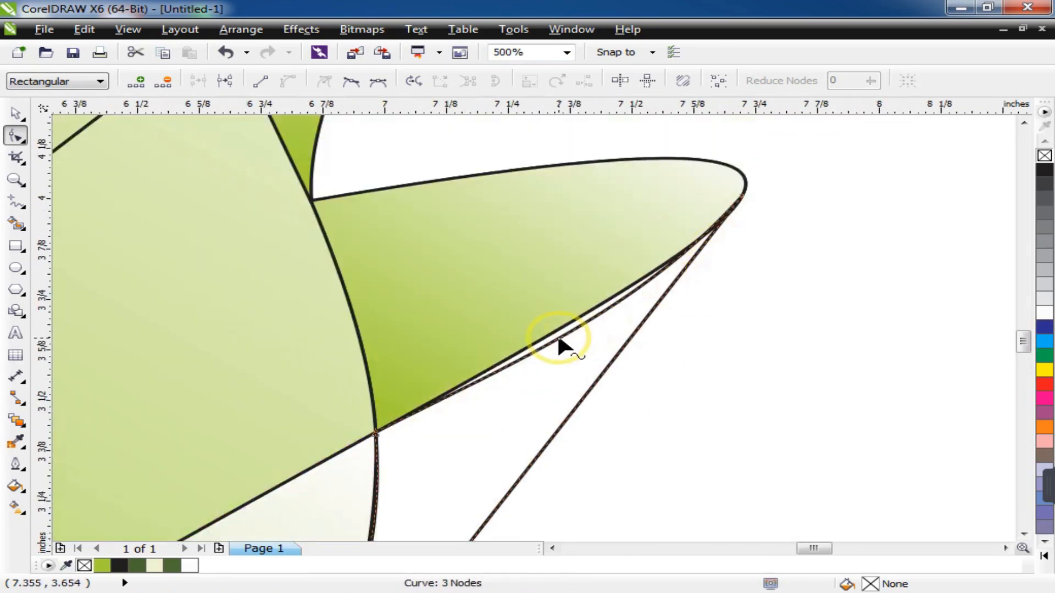
left_click_drag(553, 345, 586, 315)
scroll(748, 225, "up", 2)
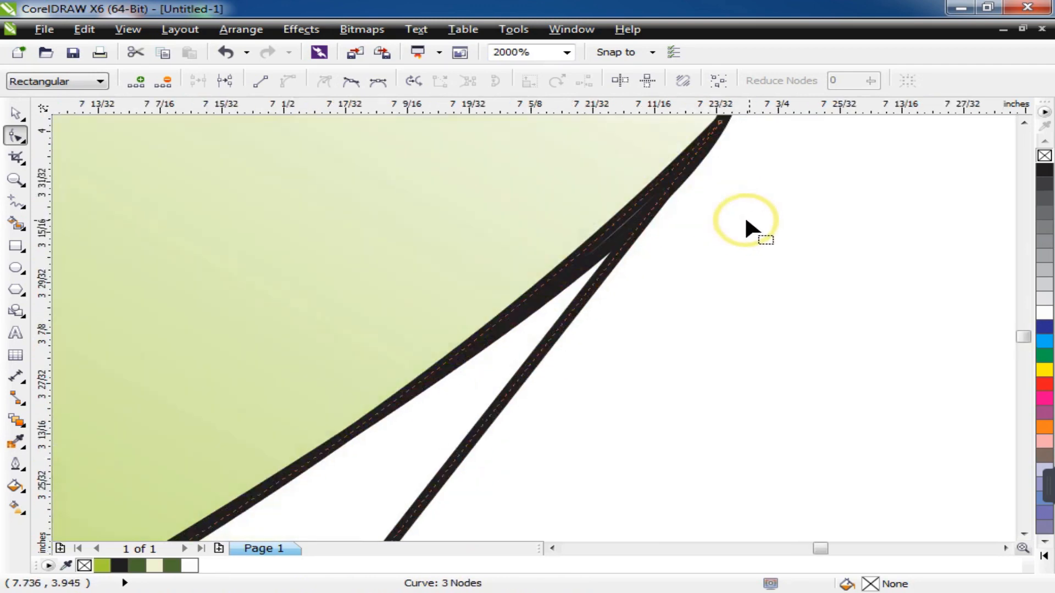
scroll(753, 280, "down", 1)
scroll(676, 298, "down", 3)
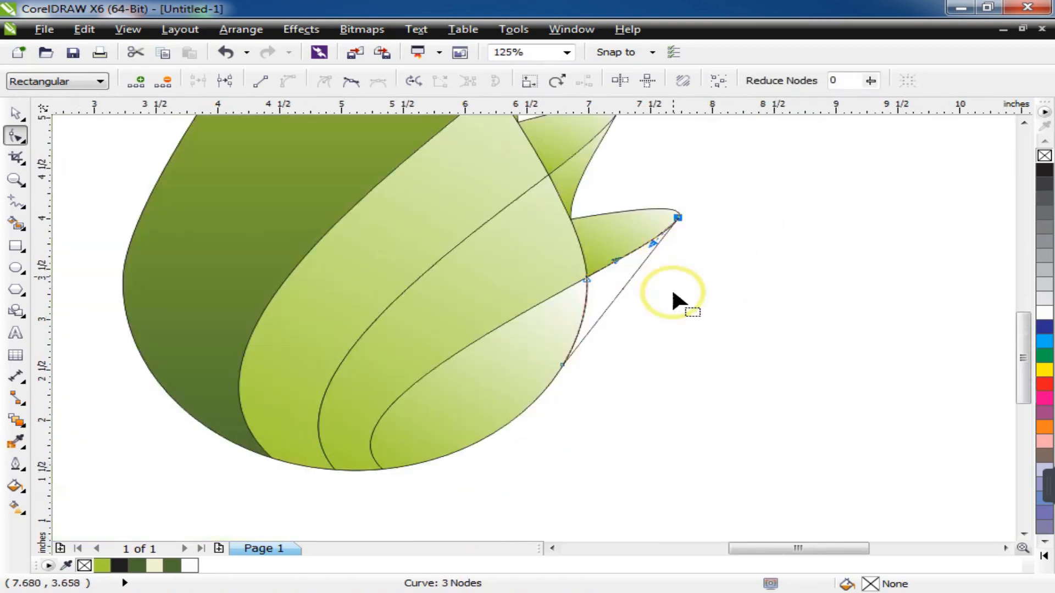
Convert the lower piece's outer side to a curve and bow it slightly inward toward the teardrop
scroll(623, 318, "up", 1)
left_click(616, 313)
left_click(288, 81)
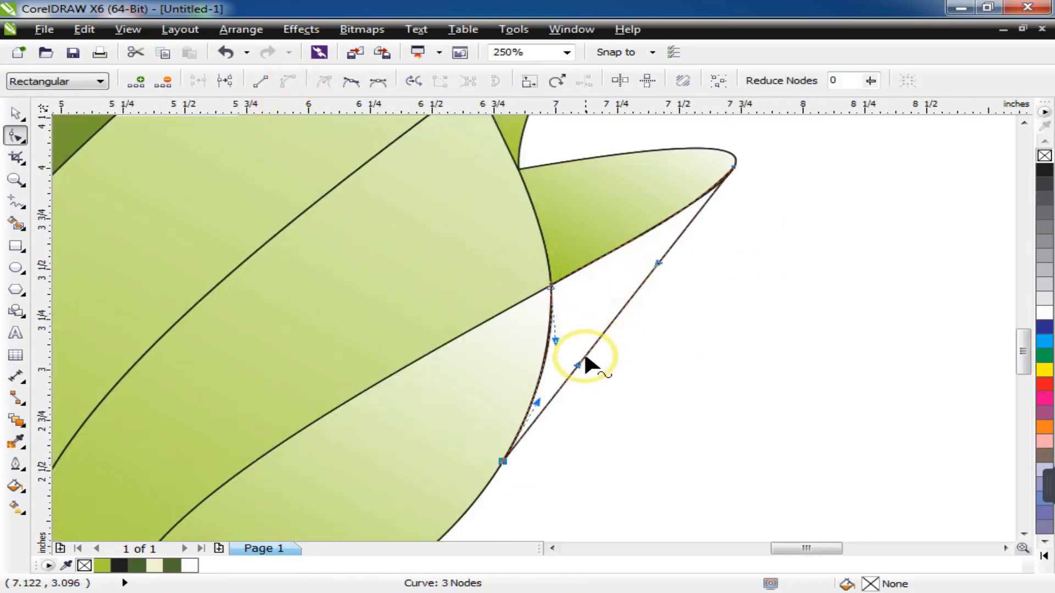
left_click(573, 357)
left_click(504, 460)
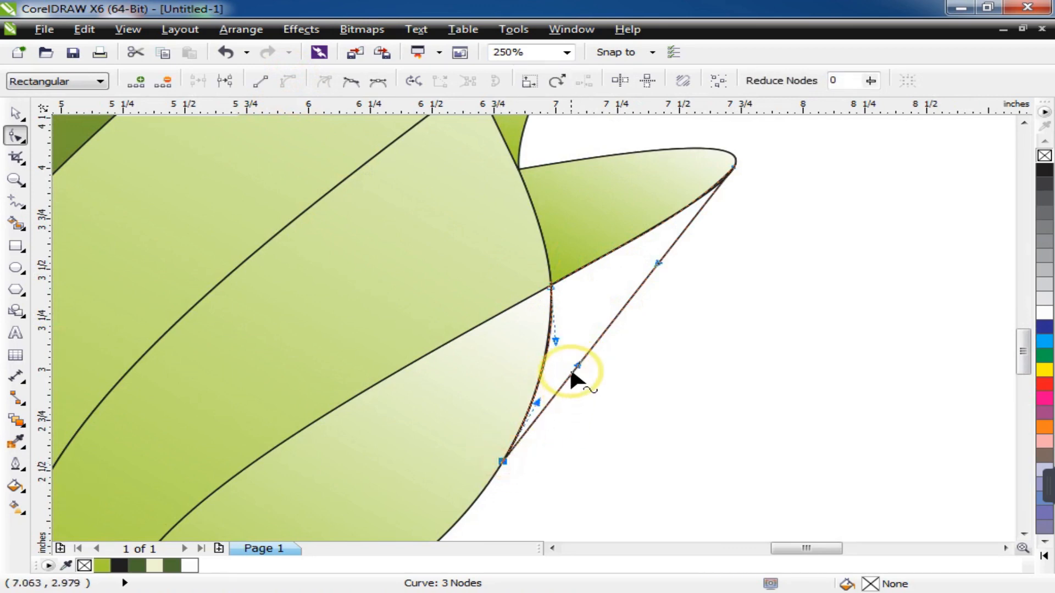
left_click_drag(577, 371, 570, 356)
left_click_drag(657, 264, 646, 256)
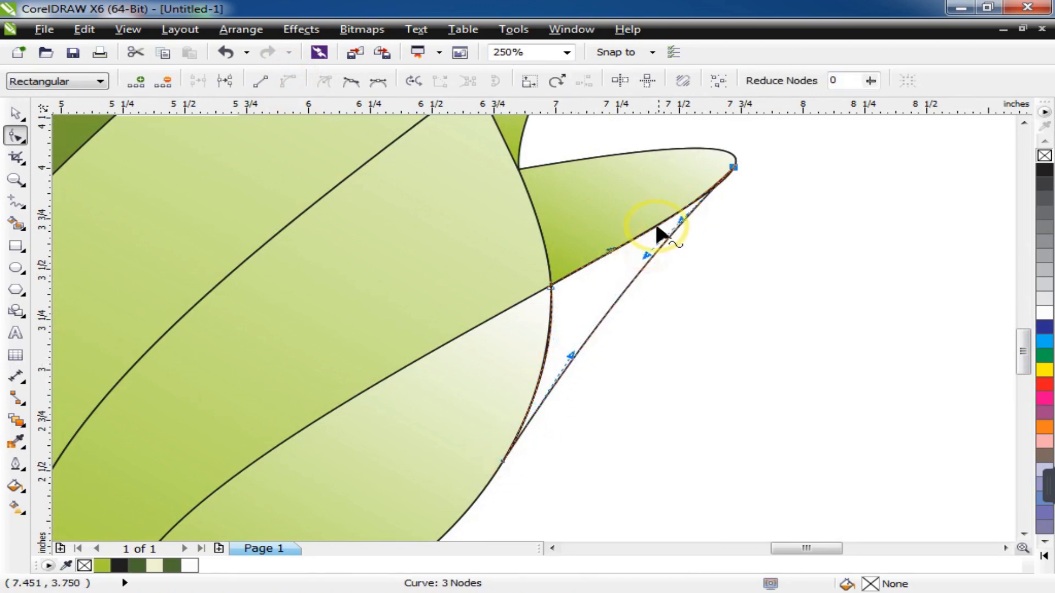
key("space")
scroll(760, 210, "down", 1)
left_click(757, 282)
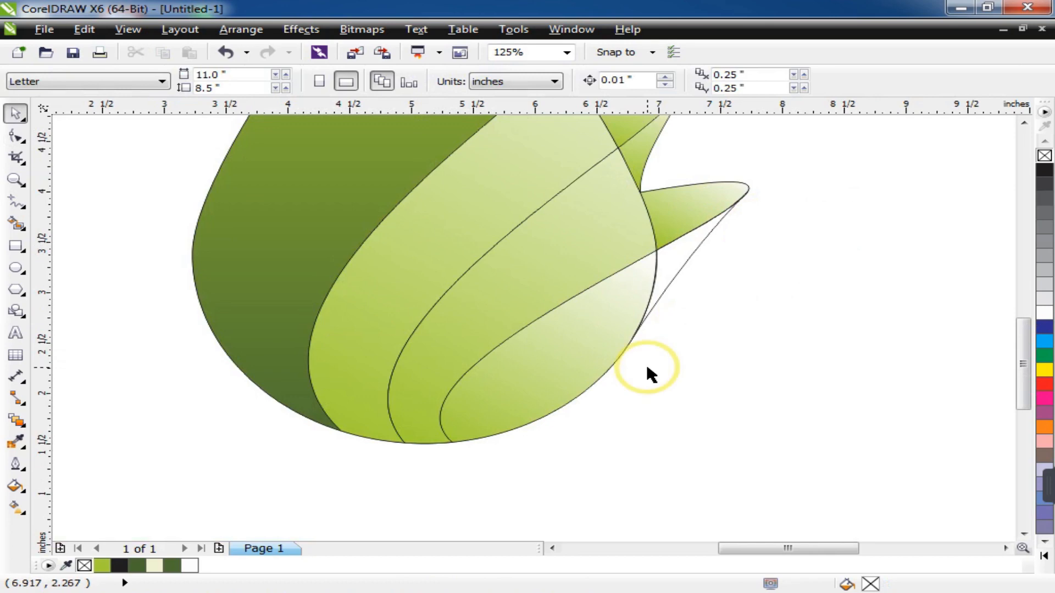
Copy the middle connecting piece's fountain fill to the lower piece and stretch the gradient from its bottom corner to beyond the loop's tip
scroll(647, 372, "down", 1)
scroll(691, 270, "up", 1)
left_click(637, 368)
key("g")
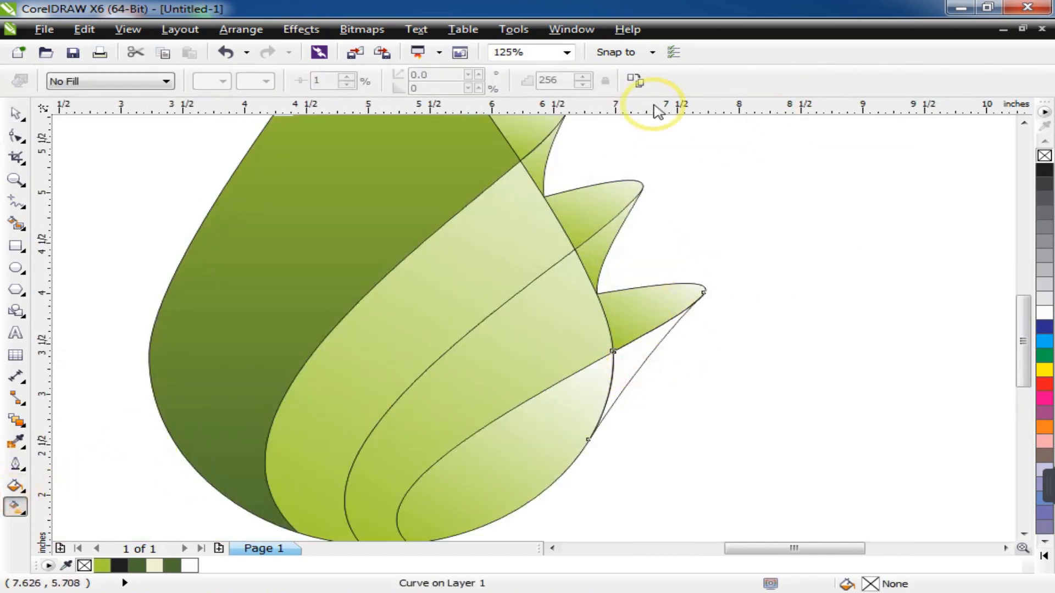
left_click(598, 267)
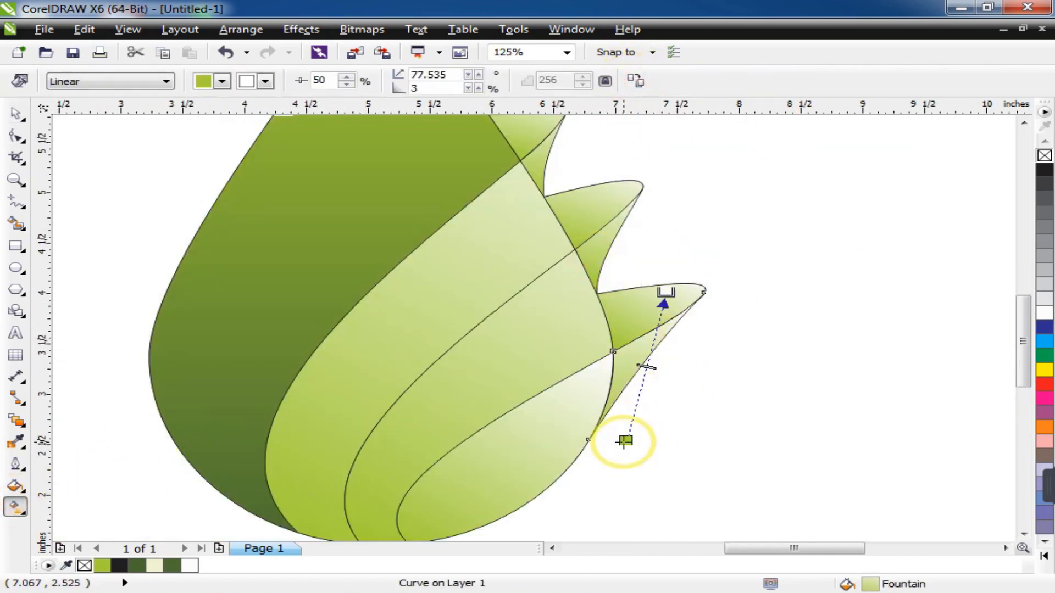
left_click_drag(625, 441, 593, 429)
left_click_drag(666, 293, 731, 245)
key("space")
scroll(646, 402, "down", 1)
left_click(700, 227)
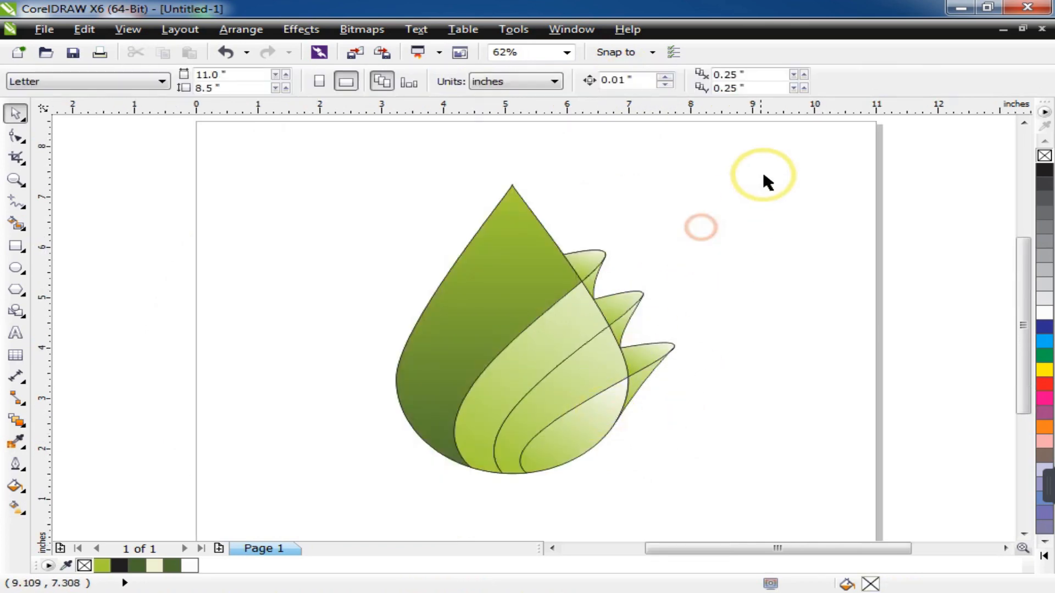
Remove the outlines from all pieces of the leaf logo
left_click_drag(765, 154, 370, 441)
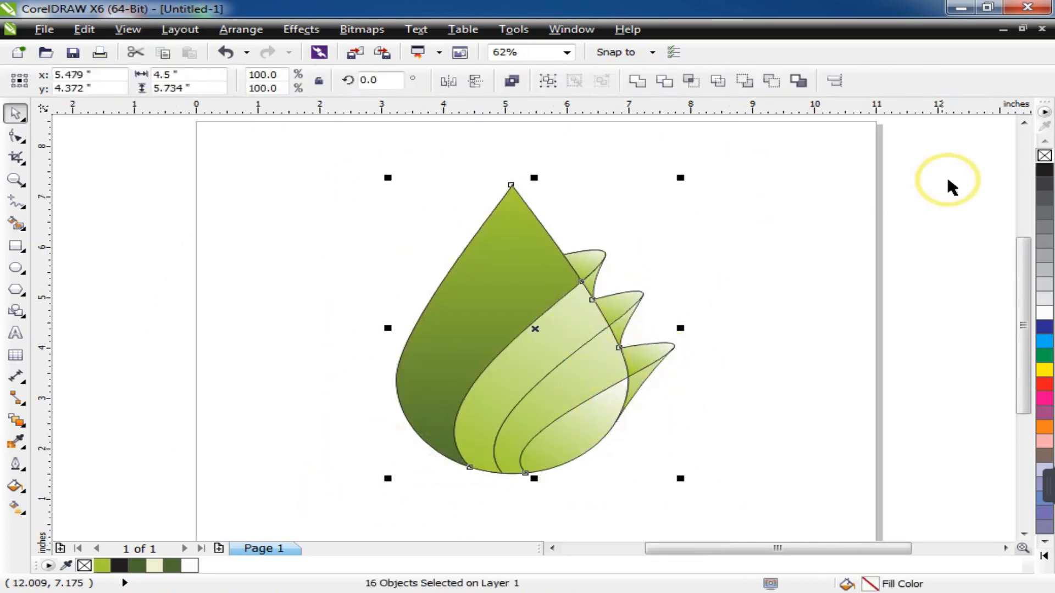
right_click(1044, 155)
left_click(763, 237)
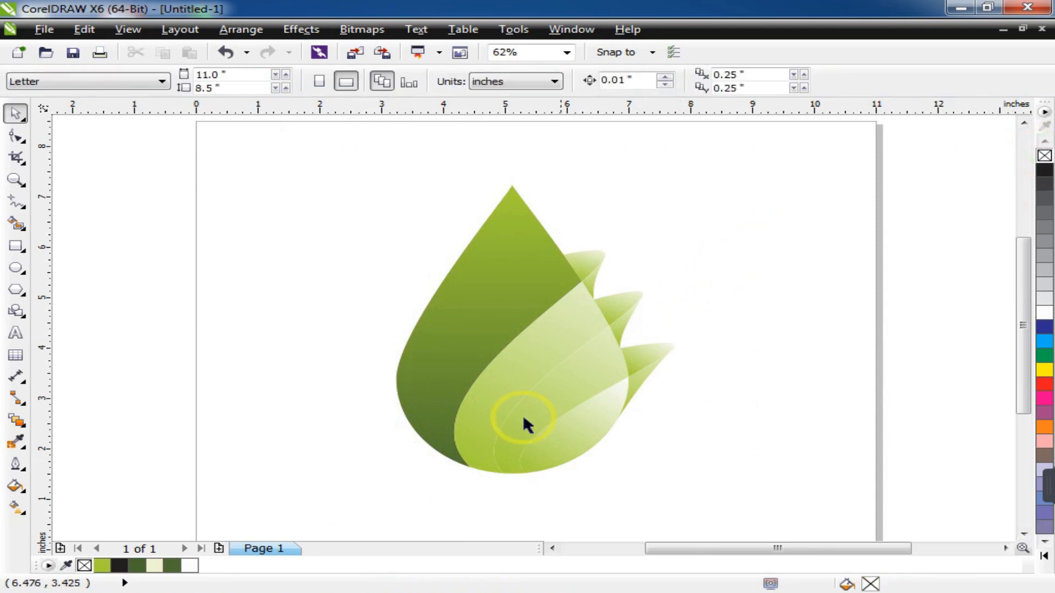
Adjust the light ends of the three pale inner bands' fountain fills, pulling the upper two closer to the shapes
left_click(541, 349)
left_click(16, 510)
left_click_drag(657, 226, 629, 236)
left_click_drag(658, 295, 622, 320)
left_click(597, 416)
mouse_move(618, 373)
left_mouse_down()
mouse_move(641, 345)
mouse_move(616, 370)
mouse_move(624, 369)
left_mouse_up()
key("space")
Place a copy of the uppermost pale band beside the logo and duplicate it with a slight horizontal offset
left_click(548, 330)
left_click_drag(549, 330, 807, 361)
key("space")
key("space")
left_click(13, 178)
left_click_drag(779, 282, 900, 383)
key("space")
mouse_move(469, 321)
left_mouse_down()
mouse_move(498, 332)
mouse_move(483, 332)
mouse_move(485, 322)
left_mouse_up()
Trim the overlapping uppermost band copies to leave a thin curved sliver, and move the leftover copy away
key("F3")
key("F3")
left_click_drag(798, 228, 601, 375)
left_click(665, 81)
left_click(746, 228)
left_click_drag(671, 287, 735, 325)
left_click(746, 253)
Move the thin sliver onto the outer edge of the uppermost pale band and fill it white
key("F2")
left_click_drag(699, 227, 409, 381)
left_click_drag(794, 291, 443, 238)
left_click(1036, 323)
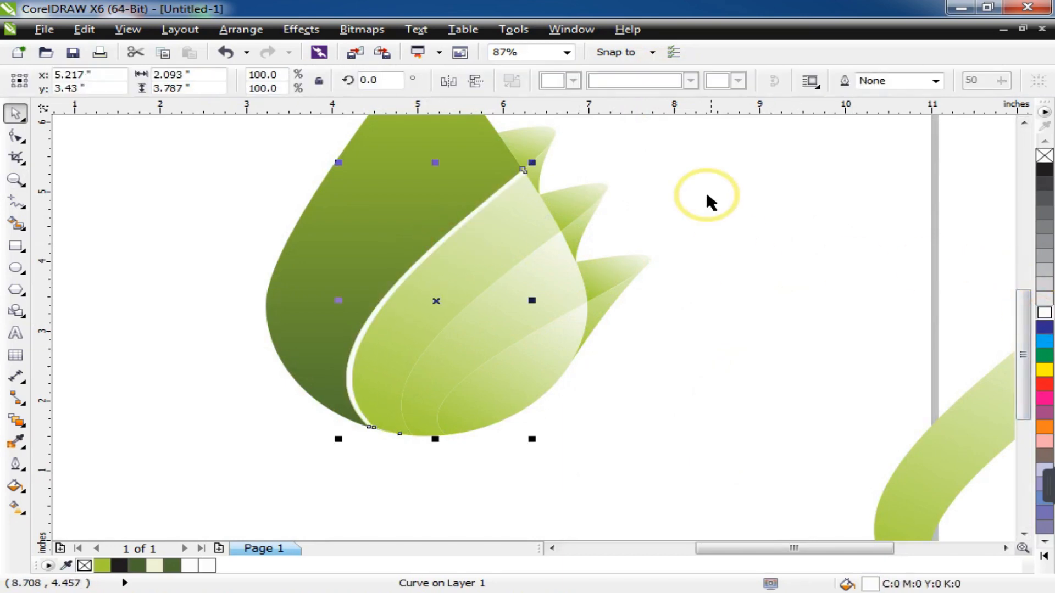
Align the white sliver's upper tip with the pale band's corner at the teardrop's edge
key("F3")
key("F2")
left_click_drag(528, 233, 303, 453)
scroll(625, 205, "up", 1)
key("F2")
left_click_drag(593, 203, 664, 251)
scroll(475, 260, "up", 1)
mouse_move(481, 268)
left_mouse_down()
mouse_move(464, 295)
mouse_move(467, 273)
left_mouse_up()
scroll(592, 234, "down", 6)
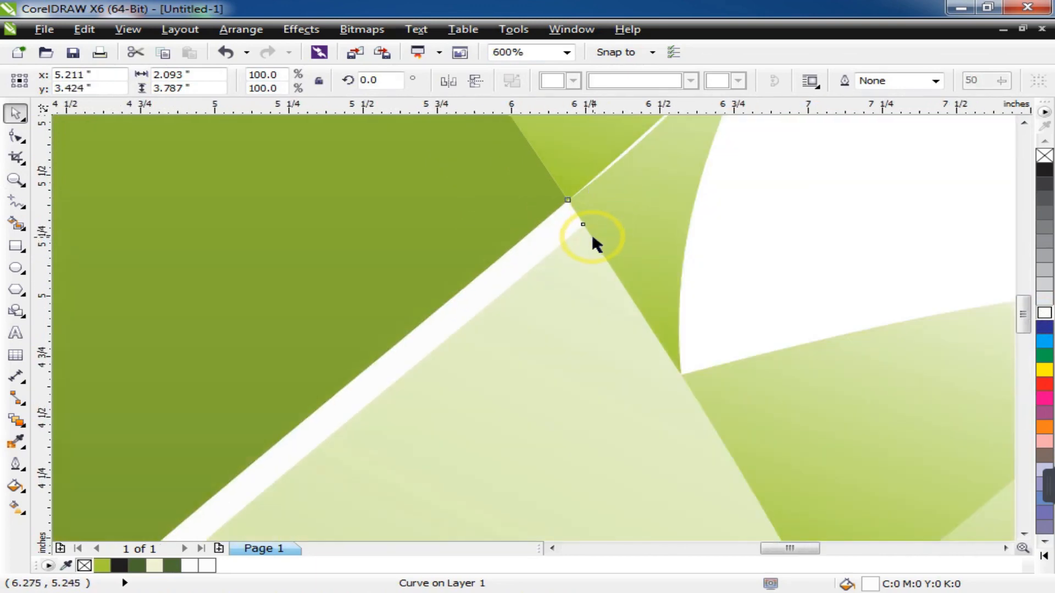
Apply a linear transparency to the white sliver, fading toward its lower end, and extend the opaque end past its tip
key("F2")
left_click(605, 324)
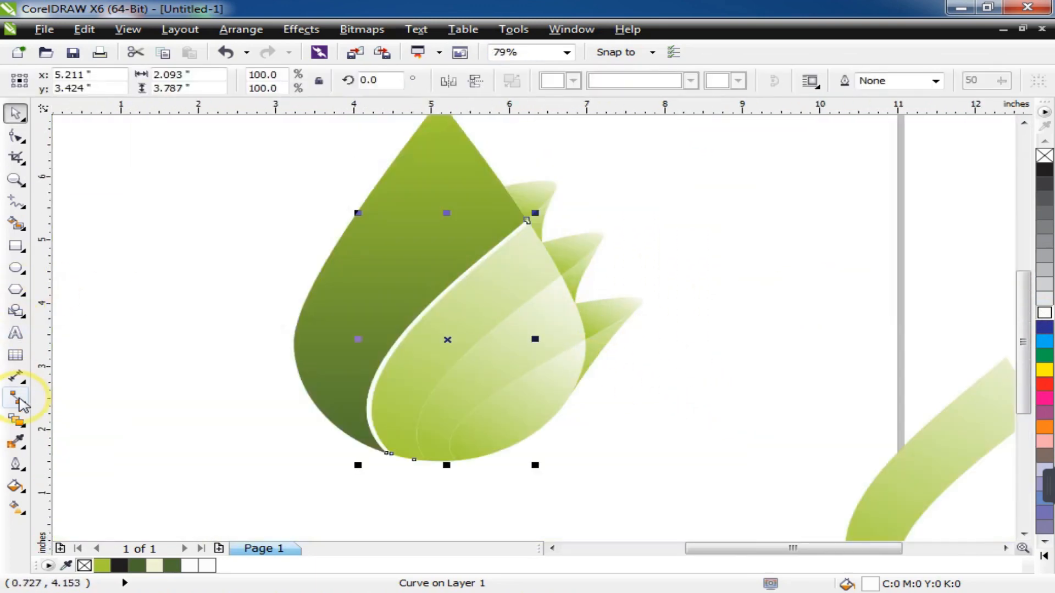
left_click(24, 428)
left_click(99, 531)
left_click_drag(488, 251, 293, 486)
left_click_drag(488, 251, 569, 164)
key("space")
left_click(664, 193)
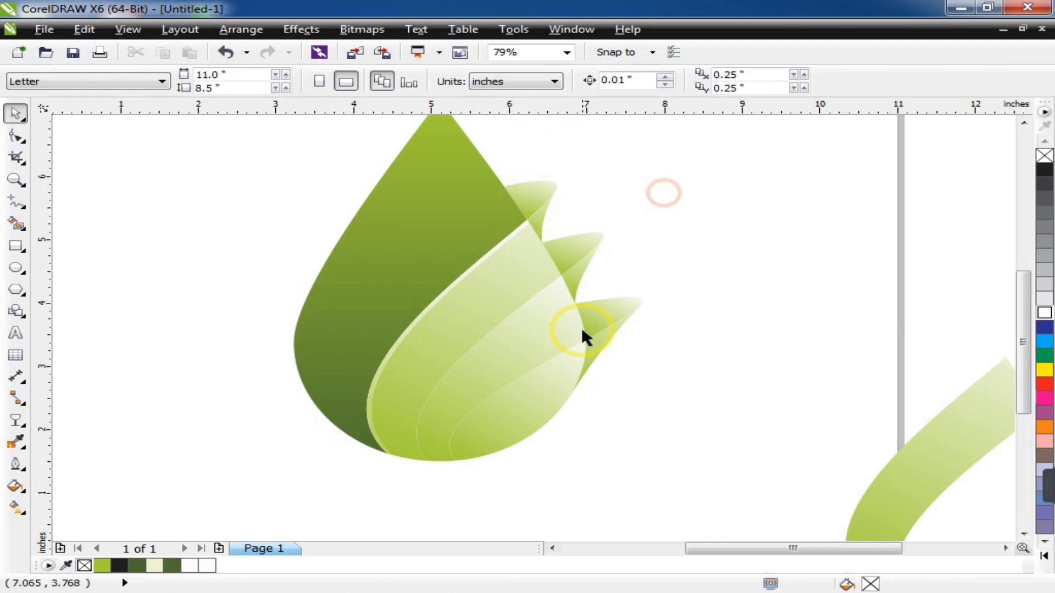
Delete the leftover copy of the uppermost band beside the logo
left_click(537, 358)
scroll(538, 360, "down", 1)
left_click(751, 409)
key("Delete")
scroll(555, 347, "up", 1)
Place a copy of the middle pale band beside the logo and duplicate it with a very small offset
left_click_drag(535, 365, 764, 397)
key("space")
left_click(18, 181)
left_click_drag(753, 308, 855, 396)
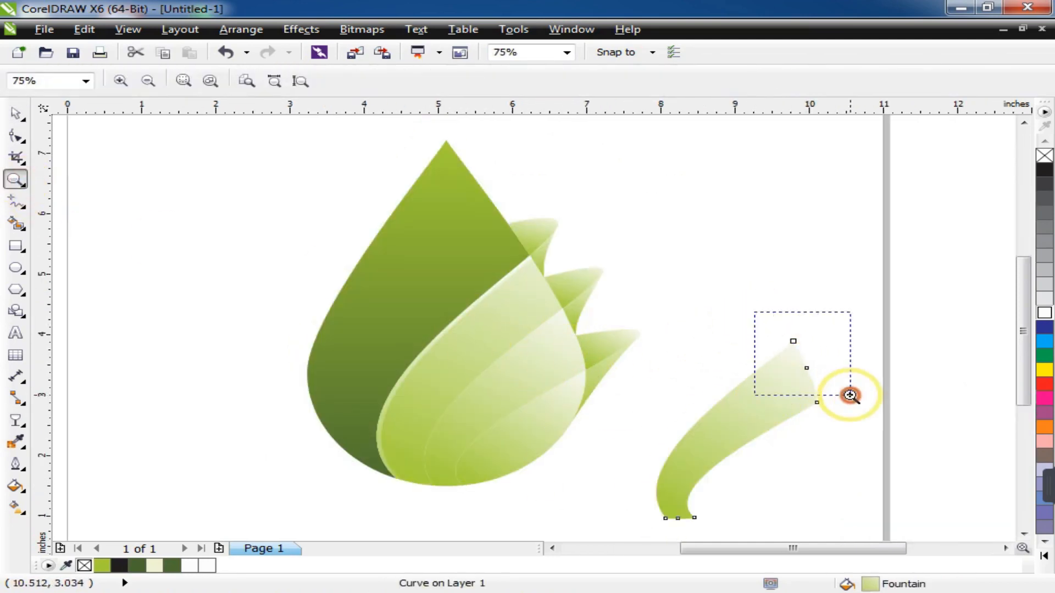
key("space")
left_click_drag(515, 358, 514, 358)
scroll(658, 253, "down", 4)
Trim the overlapping middle band copies into a thin curved sliver and move the leftover copy aside
left_click_drag(719, 228, 527, 389)
left_click(667, 82)
left_click_drag(625, 297, 722, 350)
left_click(652, 258)
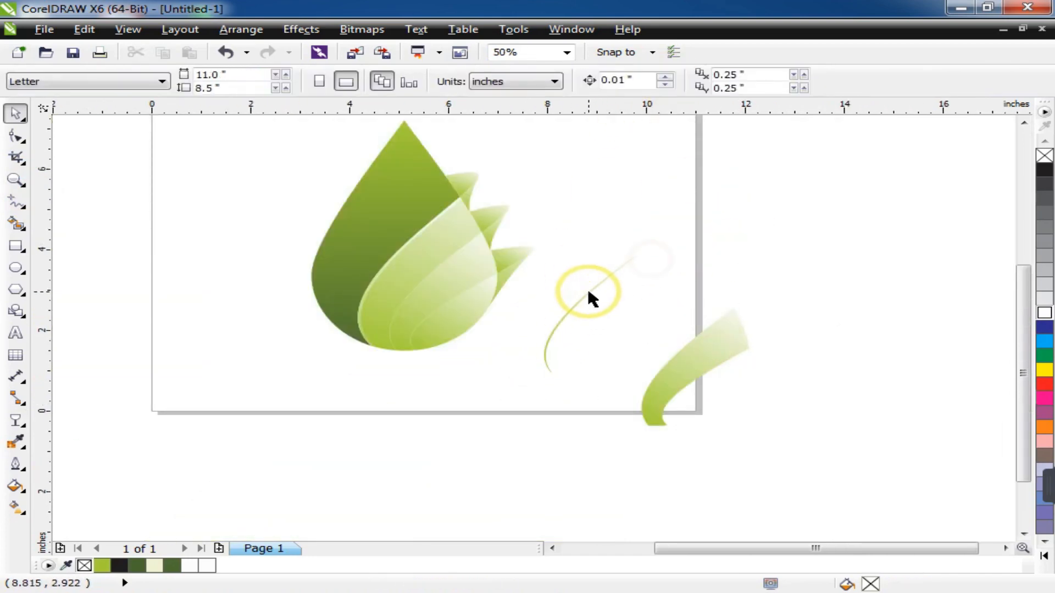
Move the second sliver onto the upper edge of the middle pale band and fill it white
left_click(587, 291)
key("F2")
left_click_drag(675, 191, 298, 414)
left_click_drag(733, 349, 440, 309)
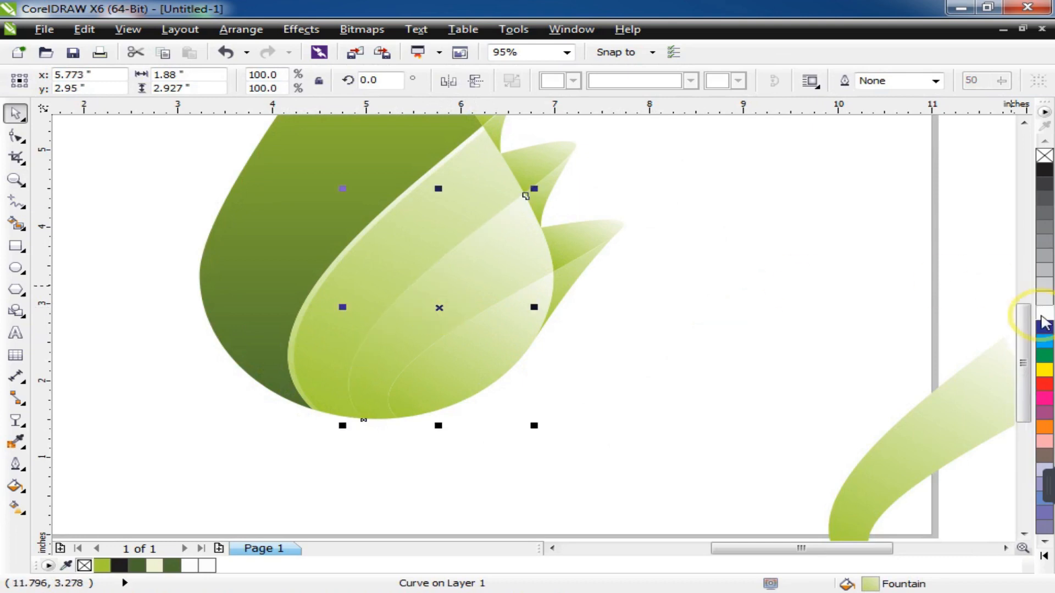
left_click(1044, 314)
Align the second white sliver's tip with the middle band's corner on the teardrop's edge
scroll(536, 204, "up", 3)
key("F2")
left_click_drag(447, 147, 582, 237)
left_click_drag(408, 283, 374, 250)
scroll(586, 254, "down", 5)
Apply a linear transparency to the middle white sliver, fading toward its lower end, with the opaque end beyond its tip
left_click_drag(684, 195, 401, 414)
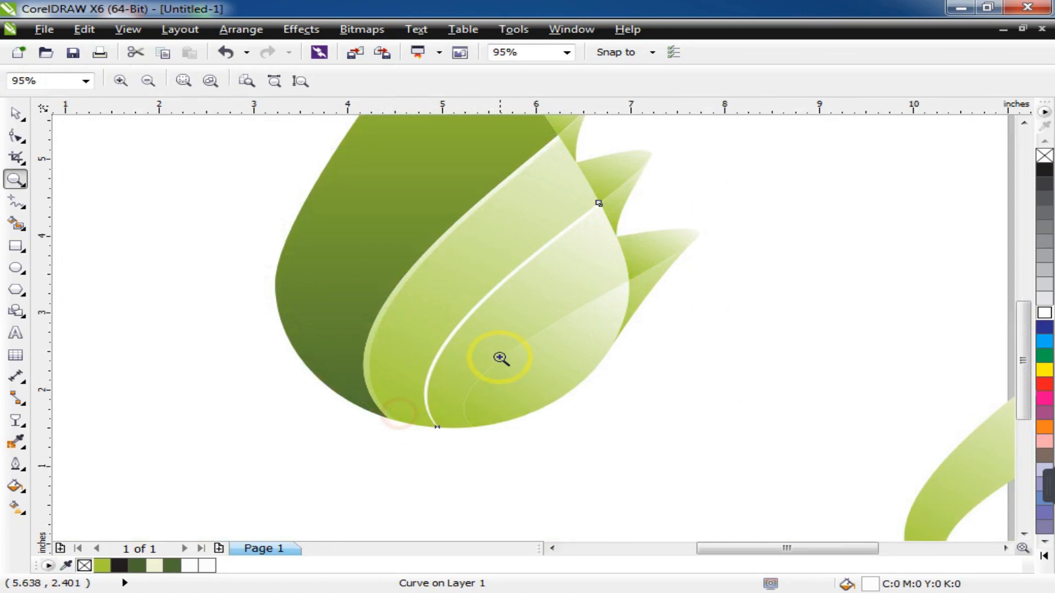
key("space")
left_click(15, 419)
left_click_drag(571, 217, 379, 434)
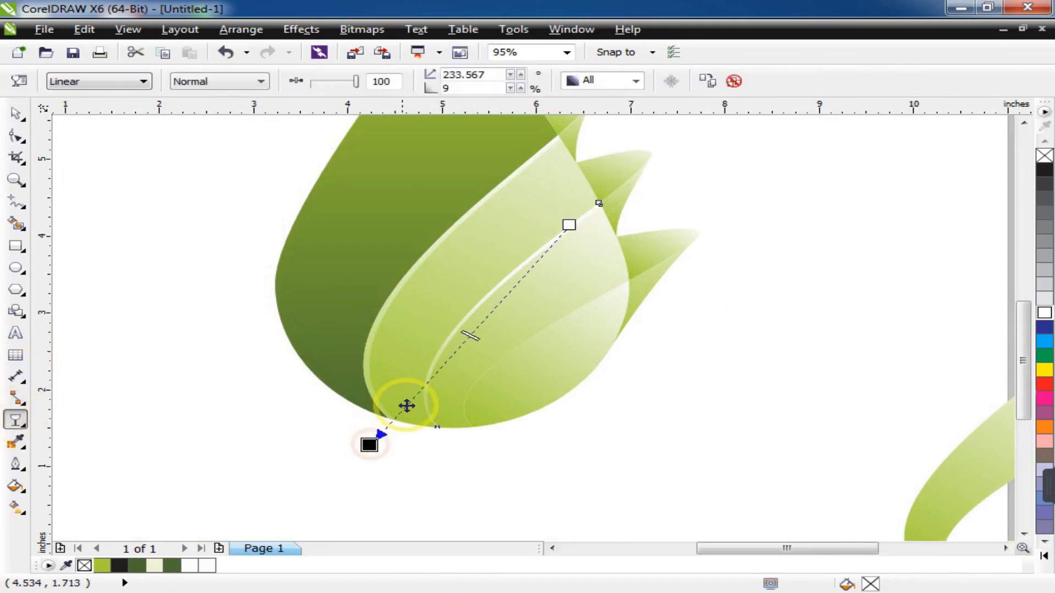
left_click_drag(566, 222, 613, 175)
key("space")
Place a copy of the lowest pale piece beside the logo and duplicate it slightly shifted
left_click(575, 346)
left_click_drag(574, 346, 772, 422)
key("space")
left_click(15, 180)
left_click(17, 114)
key("space")
left_click_drag(863, 306, 732, 408)
key("space")
left_click_drag(610, 360, 614, 335)
right_click(614, 334)
Trim the overlapping lowest piece copies into a thin curved sliver and delete the leftover shape
scroll(614, 334, "down", 2)
left_click_drag(678, 281, 434, 500)
left_click(666, 82)
left_click_drag(578, 394, 630, 428)
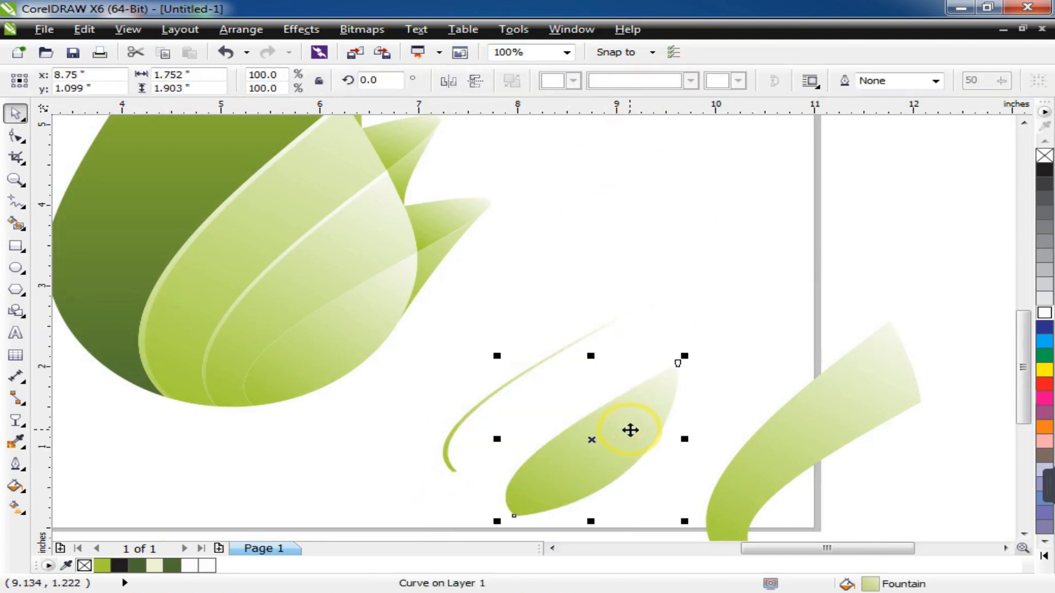
key("Delete")
Position the third sliver along the lowest pale piece's upper edge, fill it white and align its tip
left_click_drag(532, 367, 324, 305)
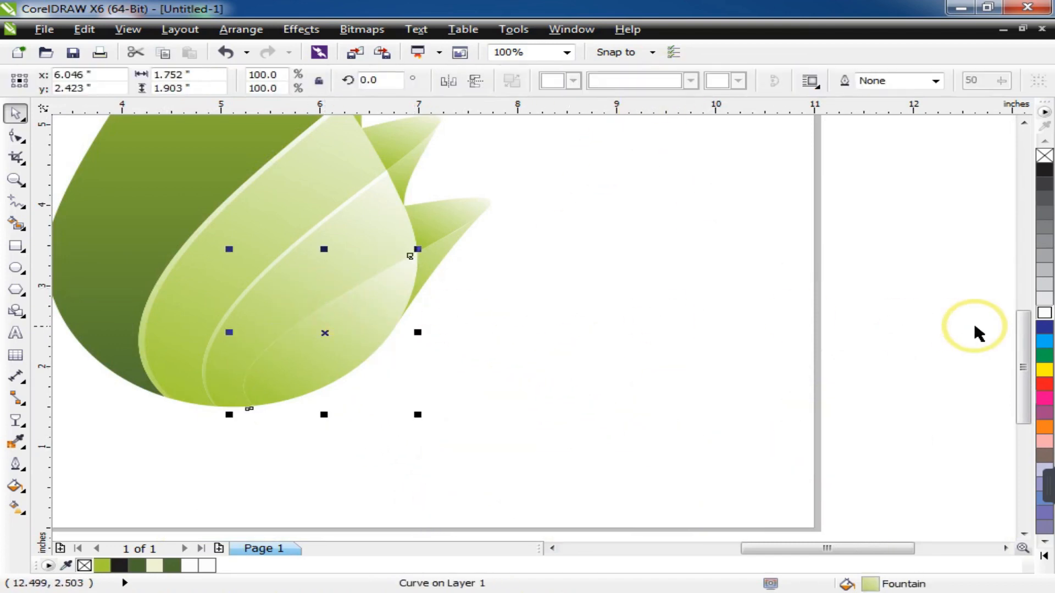
left_click(1044, 313)
scroll(381, 245, "up", 2)
key("F2")
left_click_drag(444, 229, 608, 339)
left_click_drag(371, 397, 467, 339)
scroll(621, 320, "down", 4)
Apply a linear transparency to the lowest white sliver so it fades toward its lower end
left_click(556, 487)
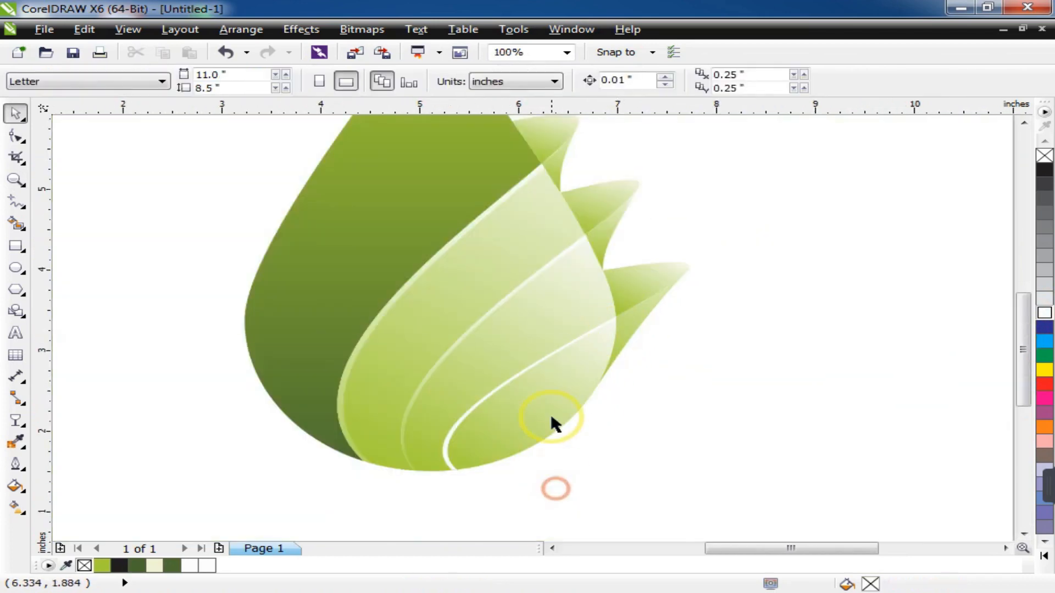
left_click(542, 356)
left_click(15, 420)
left_click_drag(426, 479, 421, 482)
key("space")
Stretch the uppermost white highlight's transparency gradient farther beyond its upper tip
scroll(606, 425, "down", 2)
left_click(666, 335)
left_click(15, 179)
left_click_drag(508, 309, 642, 448)
key("z")
left_click_drag(767, 189, 425, 392)
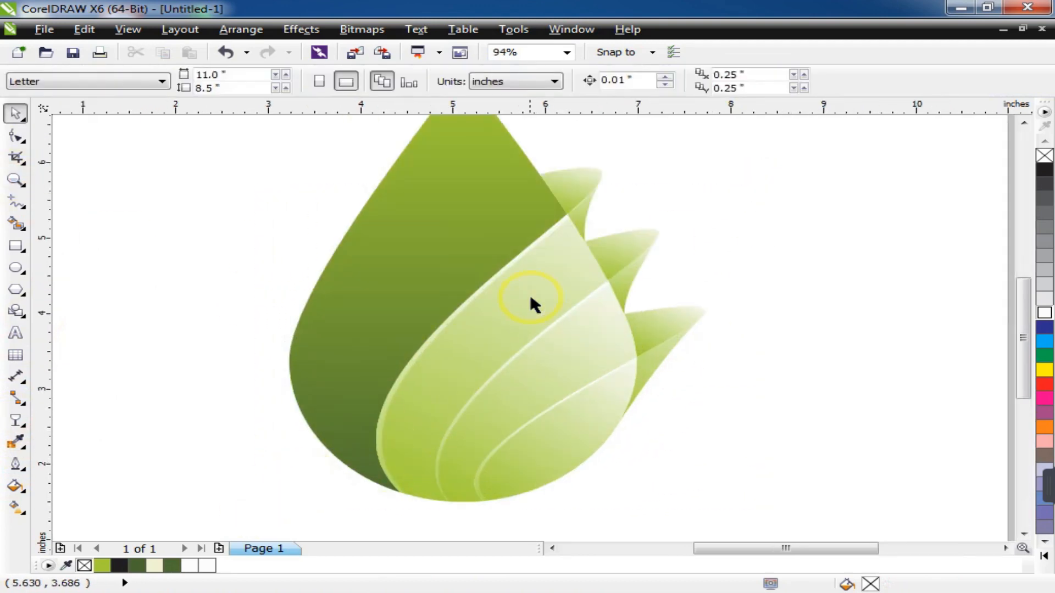
left_click(519, 256)
left_click(15, 419)
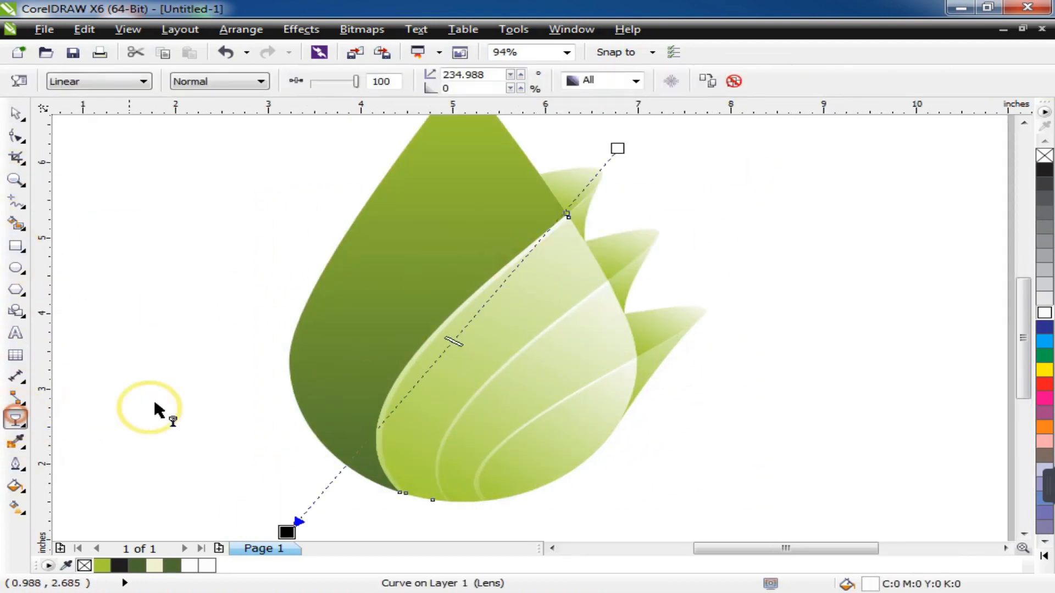
left_click_drag(621, 143, 690, 109)
Adjust the transparency gradients of the middle and lowest white highlights, extending their opaque ends beyond the tips
scroll(573, 290, "down", 3)
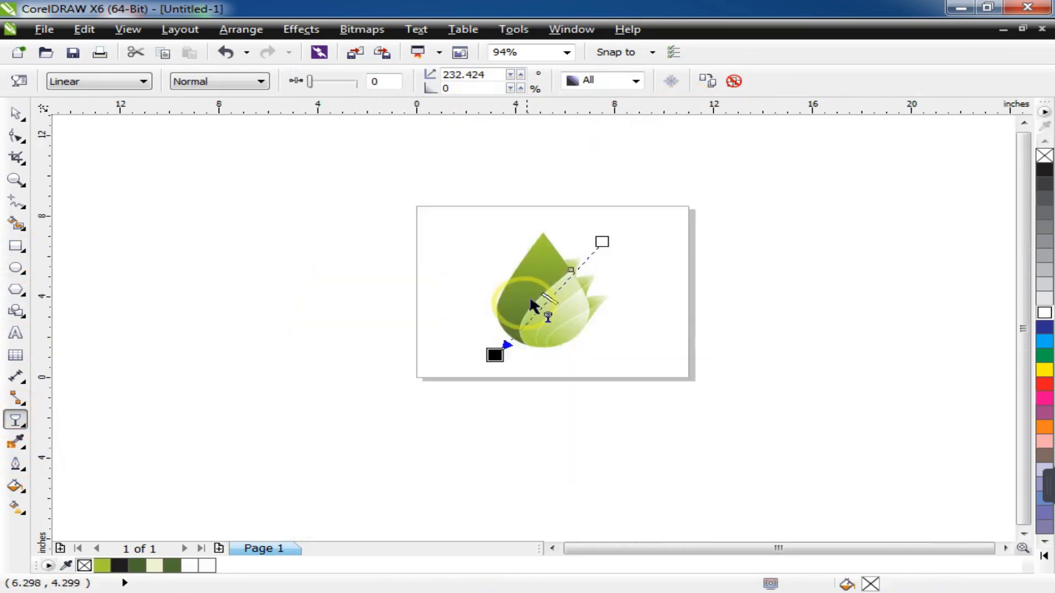
left_click(569, 309)
left_click(558, 308)
scroll(593, 298, "up", 1)
left_click_drag(571, 269, 621, 205)
key("space")
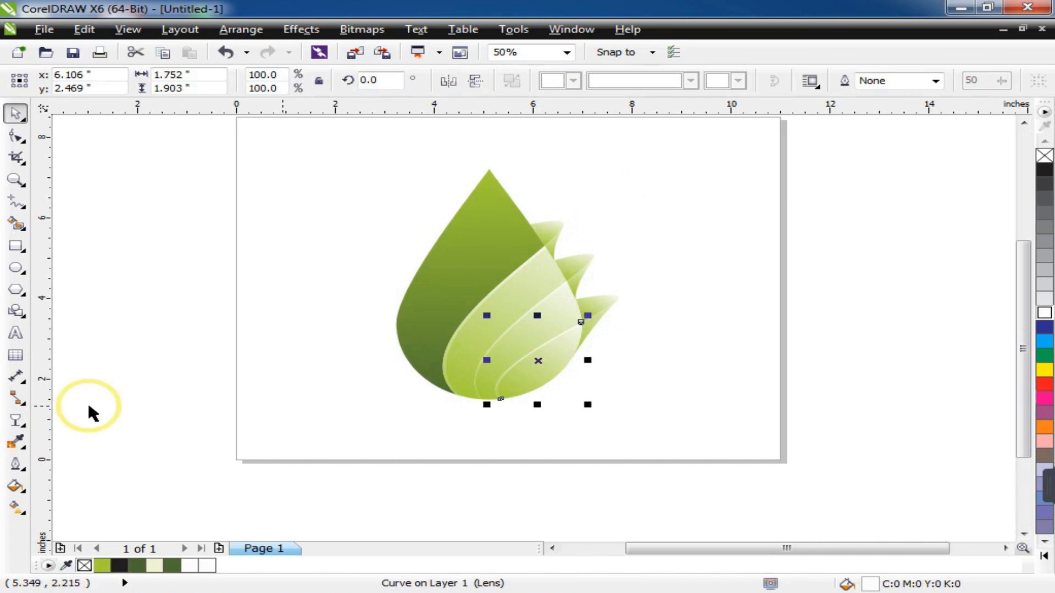
left_click(21, 421)
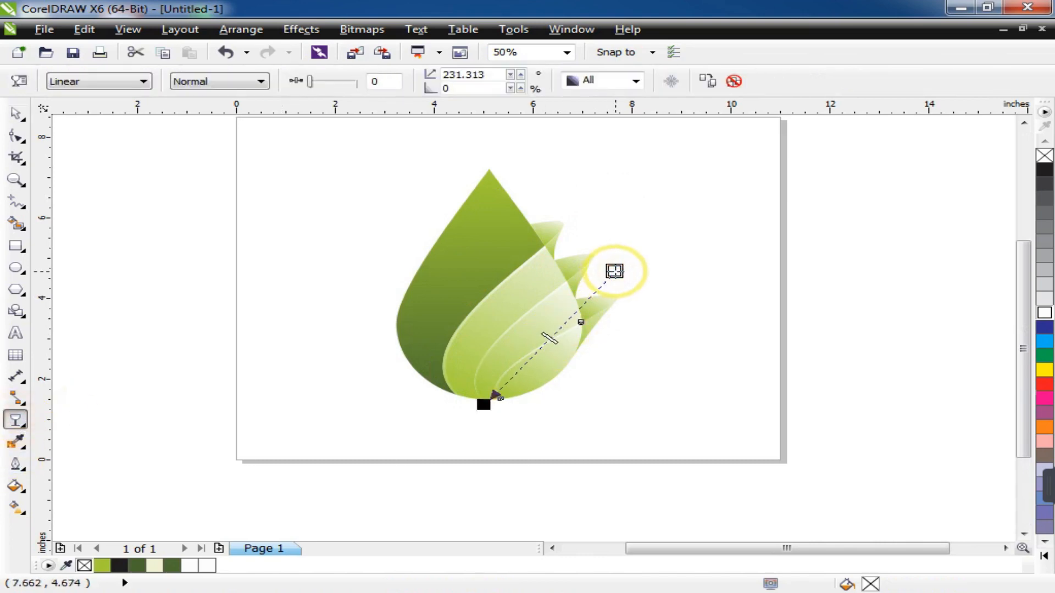
scroll(614, 270, "up", 1)
key("space")
Select all the pieces of the leaf logo and group them
scroll(670, 276, "down", 1)
left_click(690, 200)
left_click_drag(688, 158, 330, 440)
key("ctrl+g")
left_click(15, 420)
left_click(15, 179)
left_click_drag(381, 152, 697, 441)
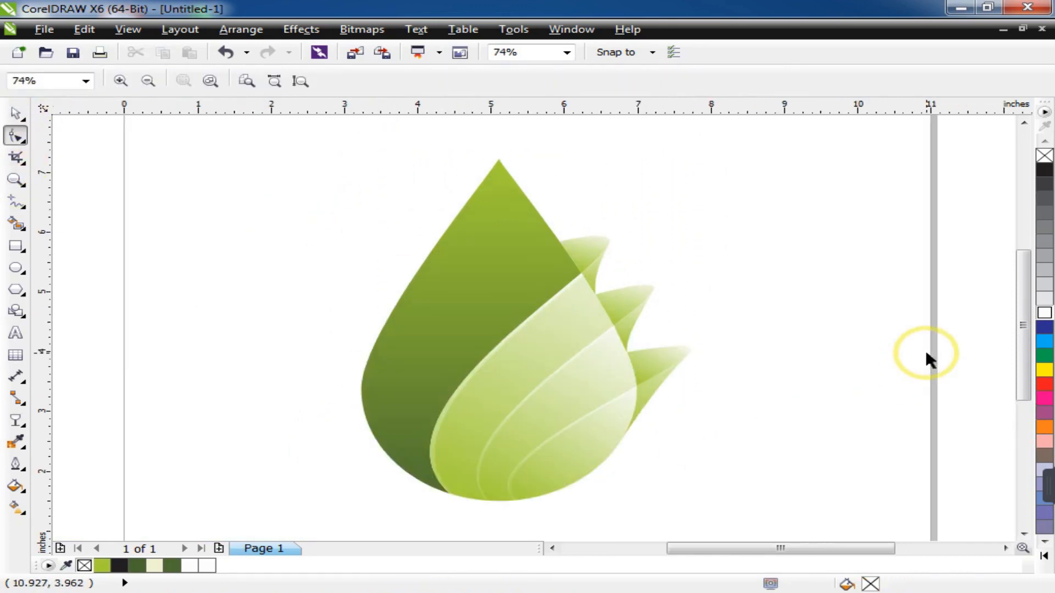